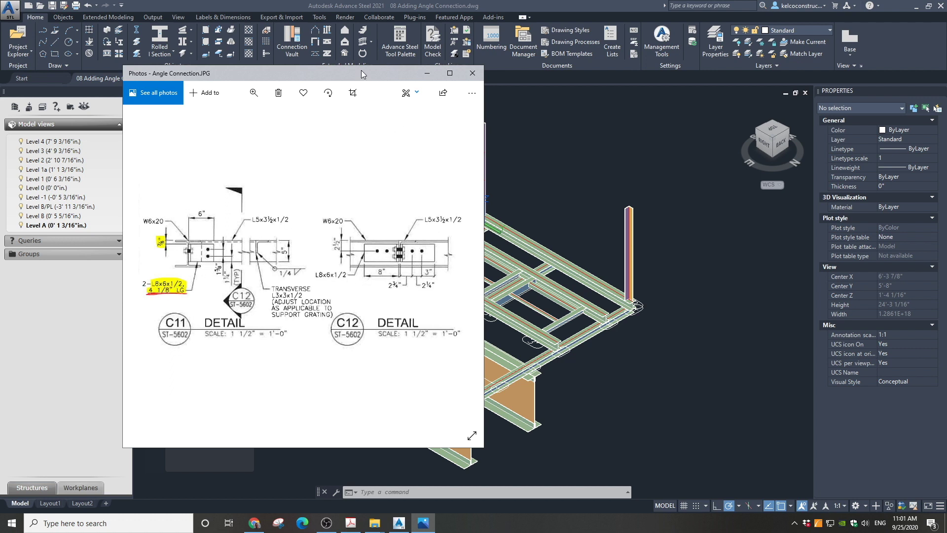
# - Drag the Photos window with the C11 L8x6x1/2 detail aside to reveal the model
pyautogui.moveTo(361, 70); pyautogui.dragTo(946, 87)
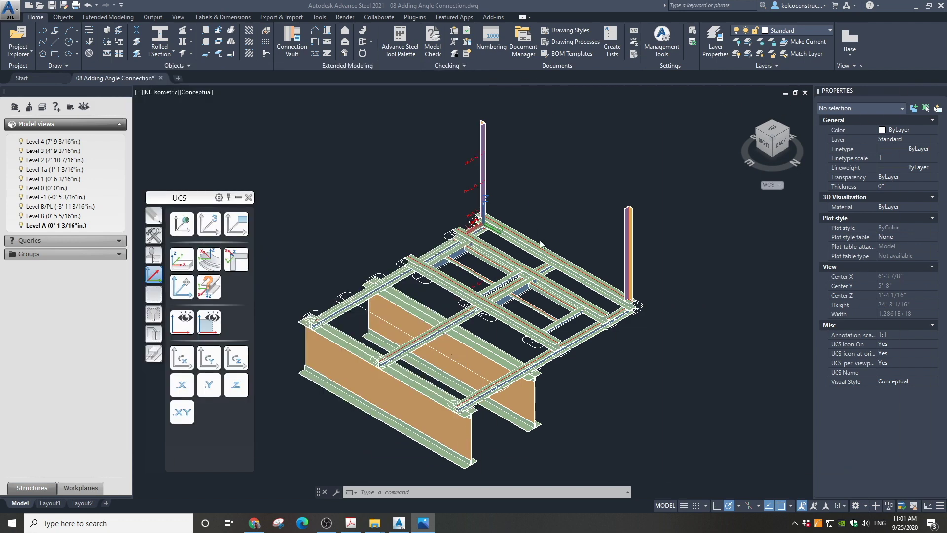
# - View the model from the back, zoomed on the beam end, in 2D Wireframe
pyautogui.click(782, 145)
pyautogui.click(782, 144)
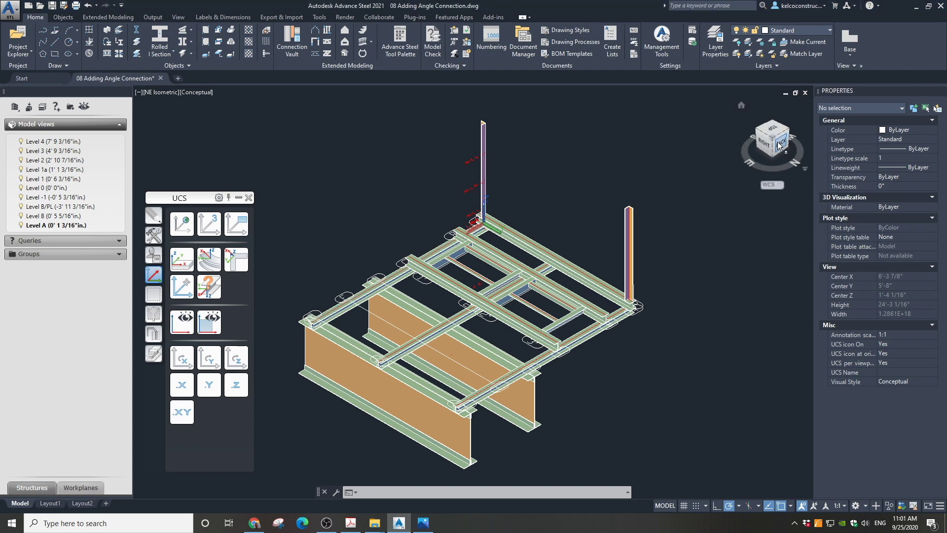
pyautogui.scroll(5, 562, 319)
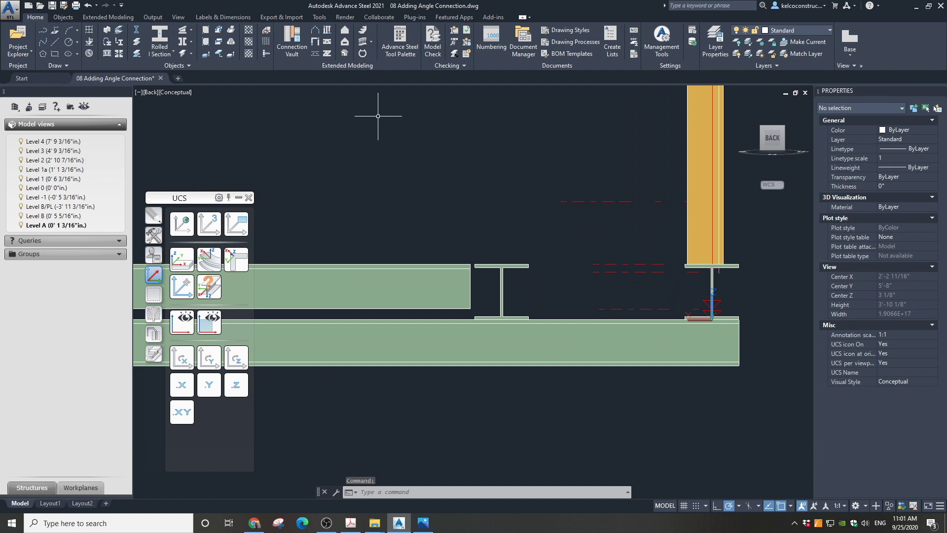
pyautogui.click(176, 93)
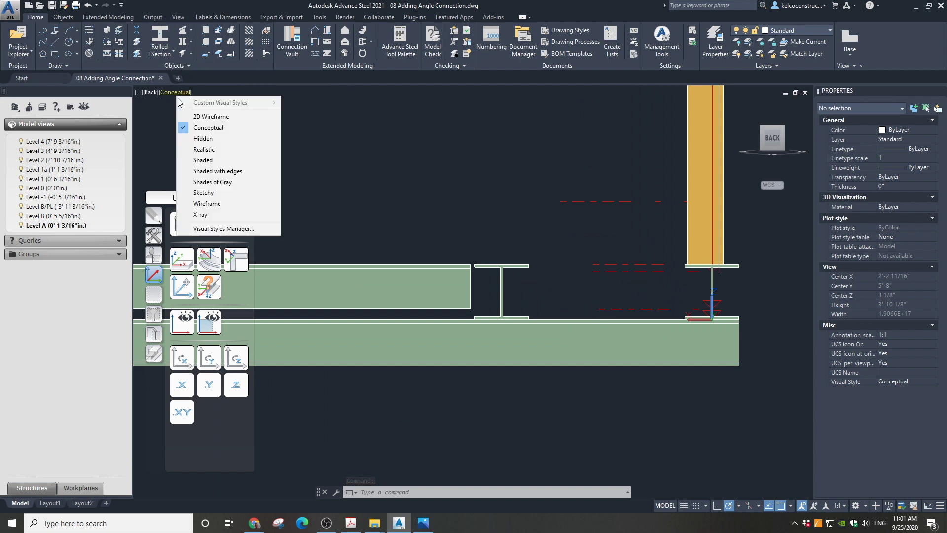
pyautogui.click(189, 117)
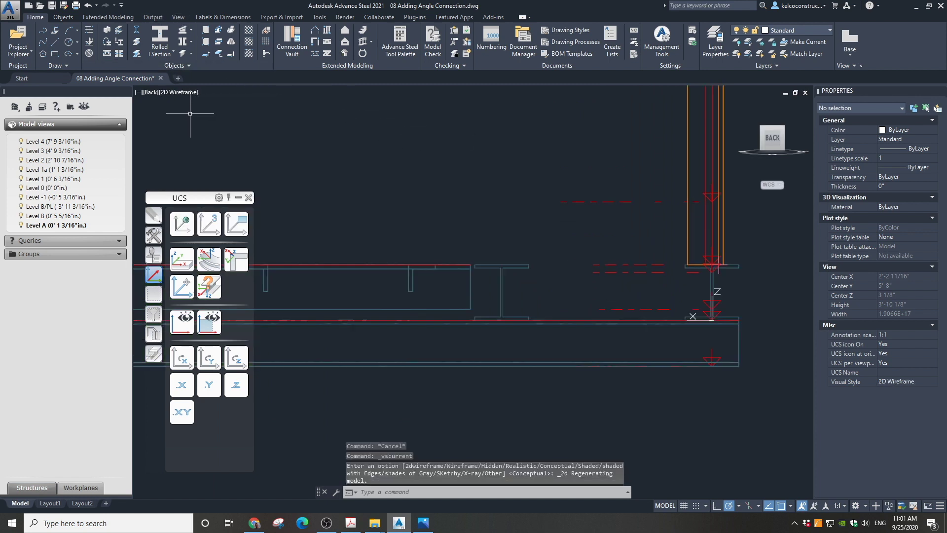
# - Select the two height-notation lines and activate the Level A model view
pyautogui.click(614, 272)
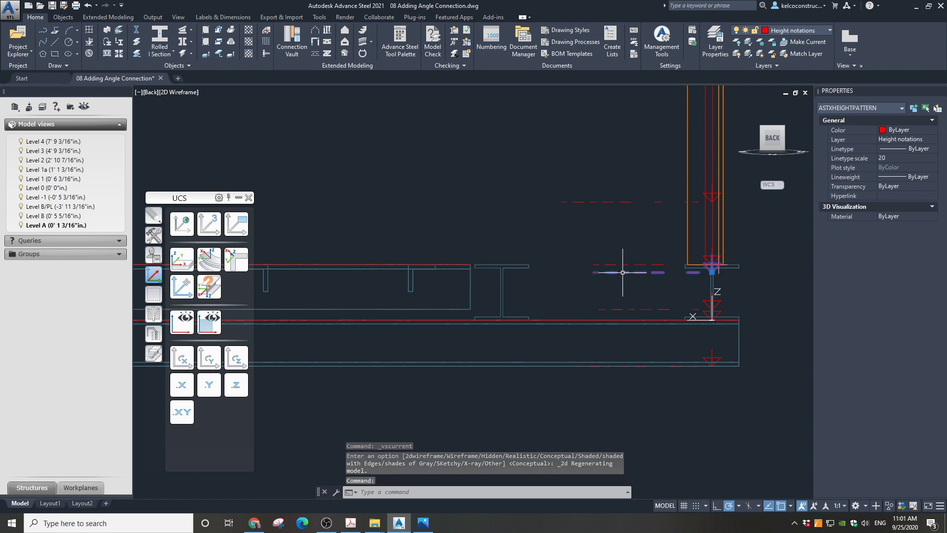
pyautogui.click(629, 309)
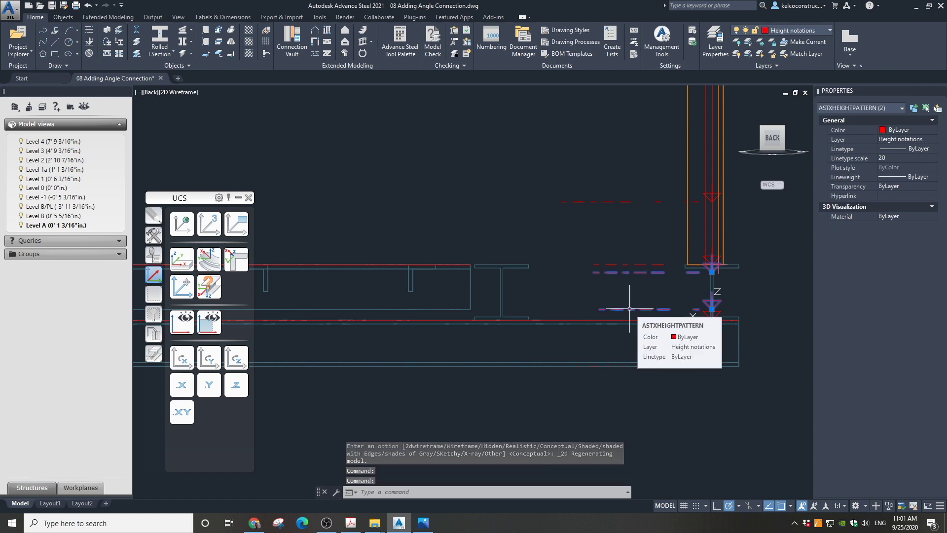
pyautogui.doubleClick(51, 225)
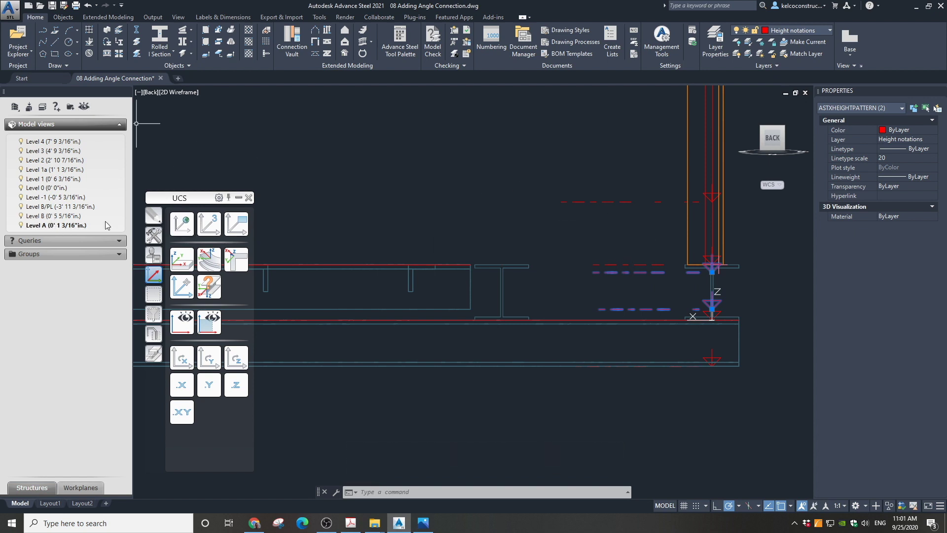
# - Make Level A the lower workplane and Level B the upper workplane
pyautogui.click(63, 488)
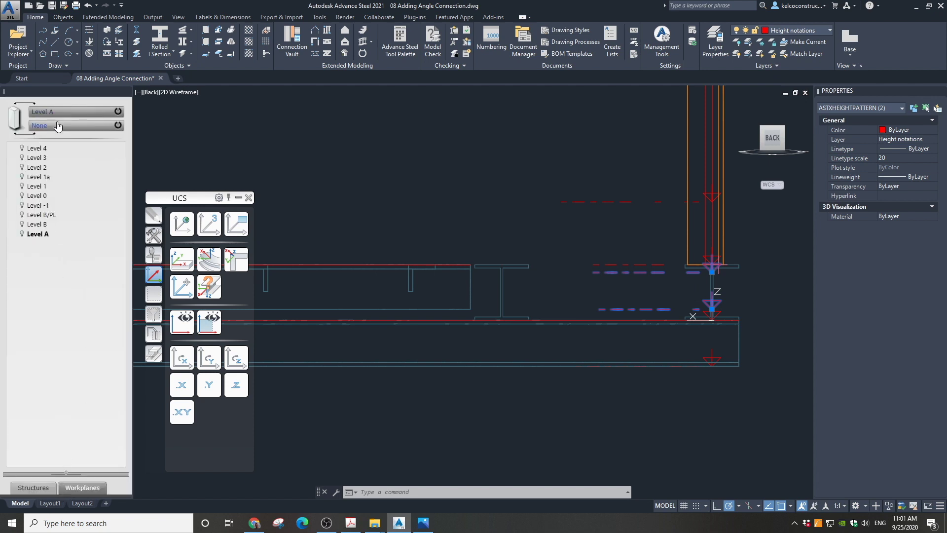
pyautogui.click(59, 127)
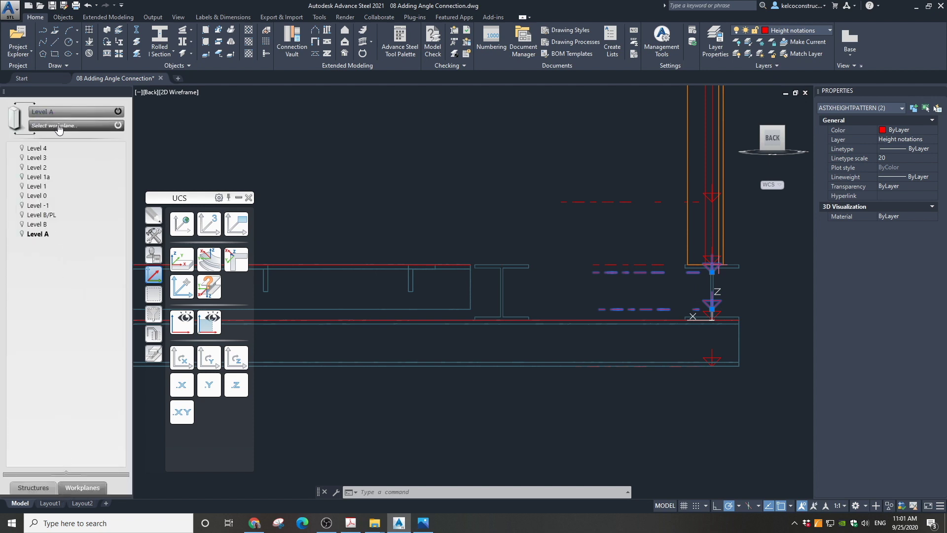
pyautogui.click(47, 232)
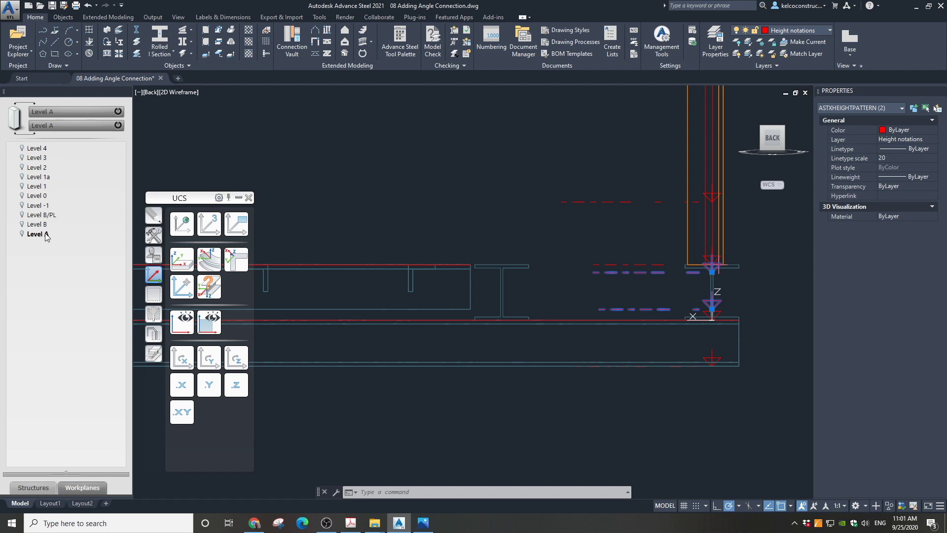
pyautogui.click(62, 113)
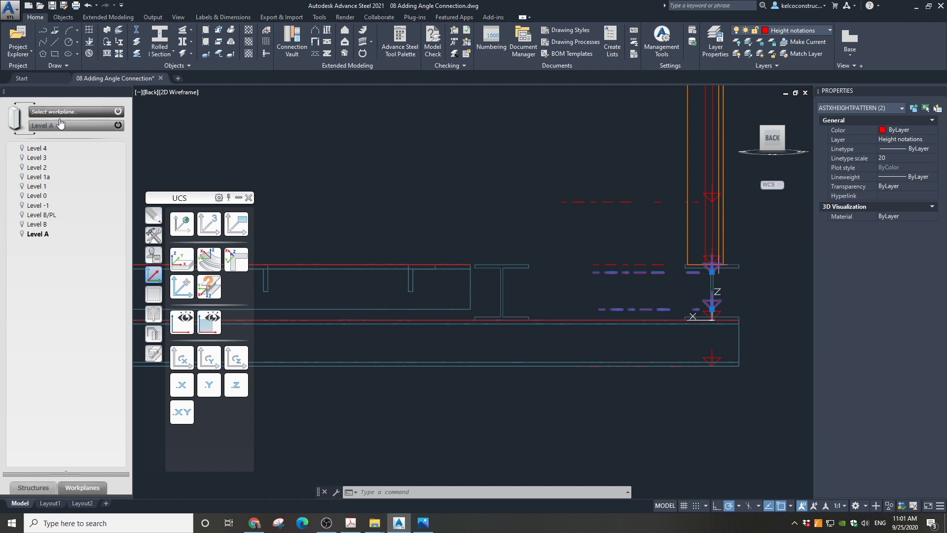
pyautogui.click(42, 225)
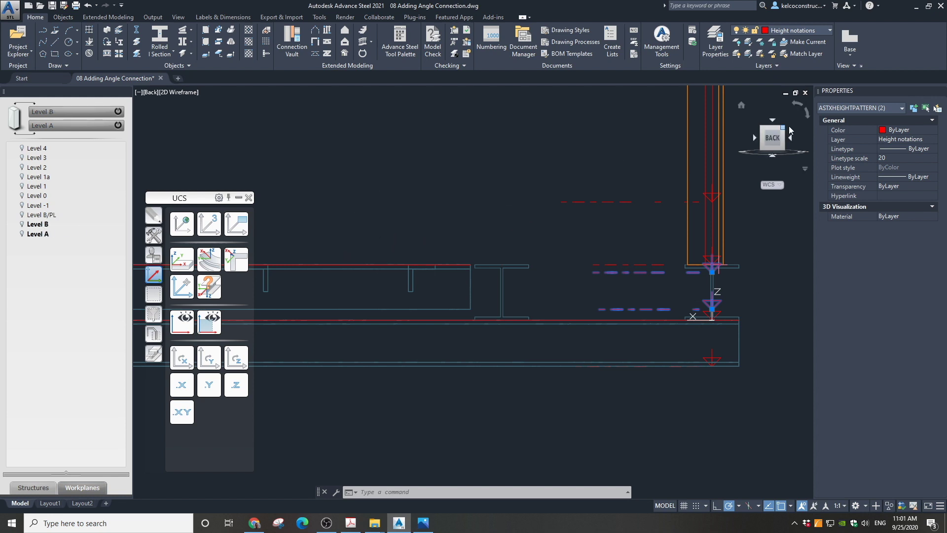
# - From the top view, insert a W12x26 rolled I-section at the beam end
pyautogui.click(773, 118)
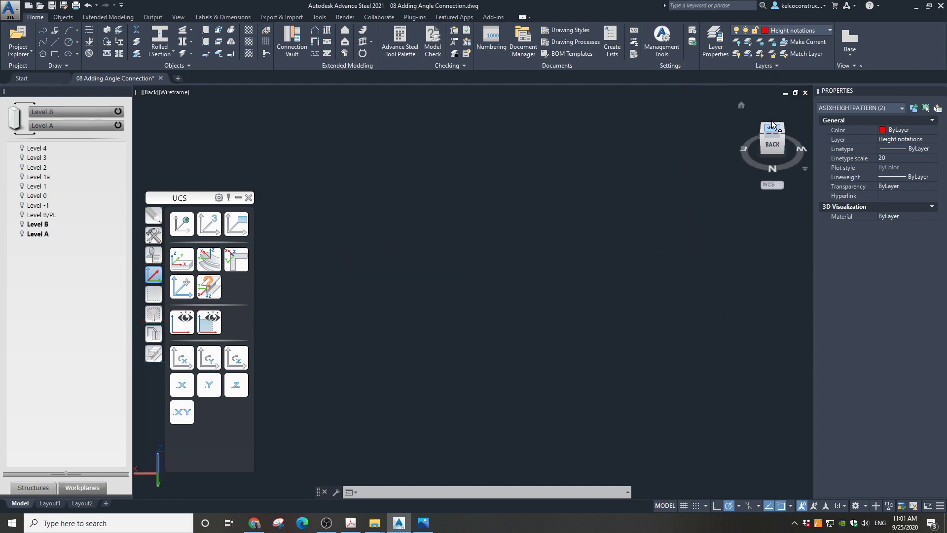
pyautogui.scroll(-5, 702, 174)
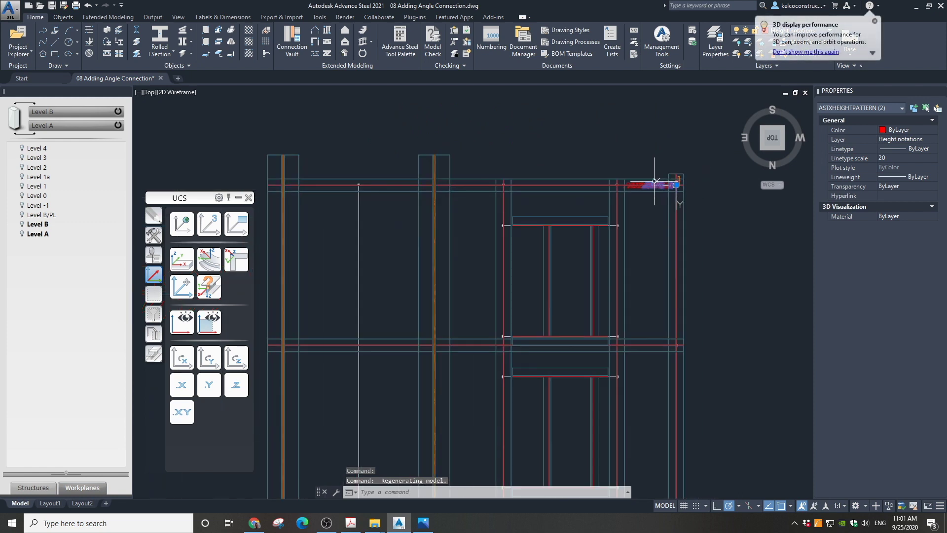
pyautogui.scroll(4, 632, 215)
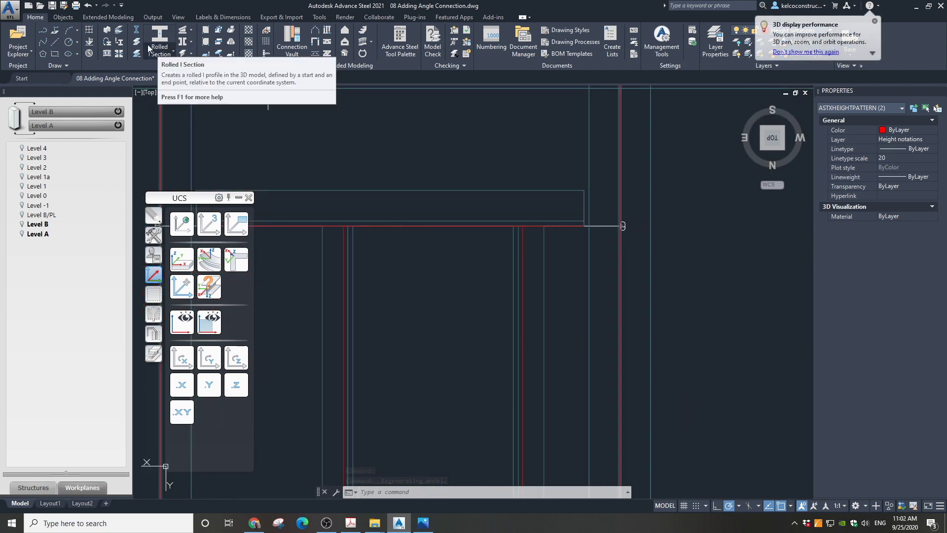
pyautogui.click(135, 30)
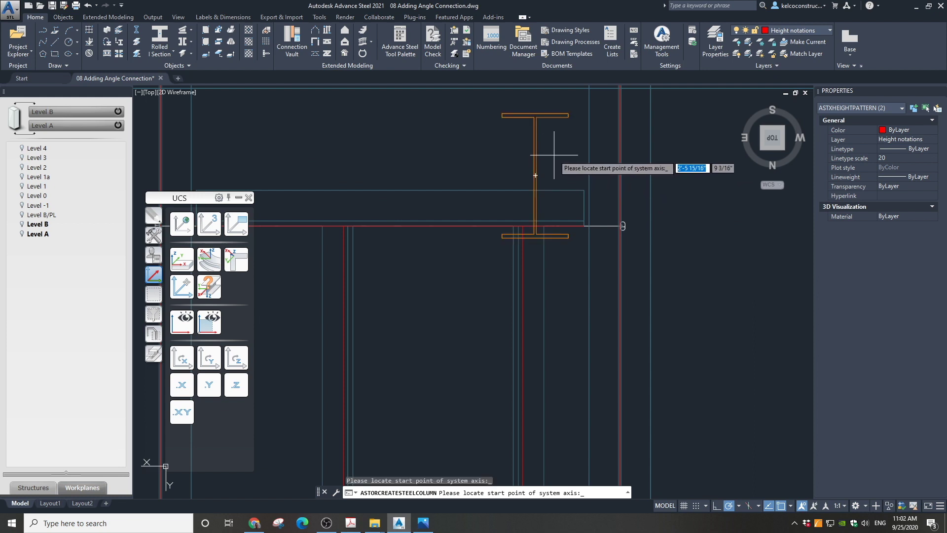
pyautogui.click(535, 175)
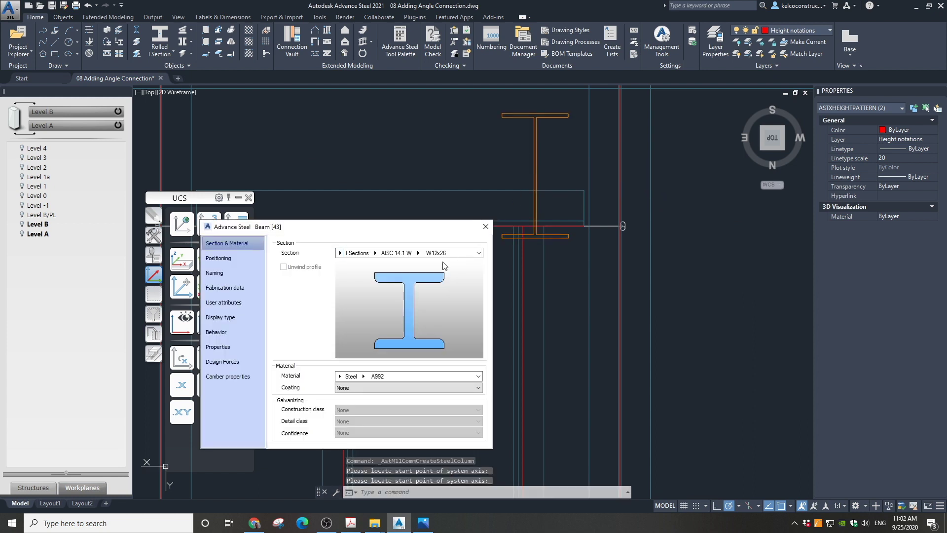
# - Change the member's section to the unequal-leg angle L8X6X1/2 in A36 steel
pyautogui.click(342, 253)
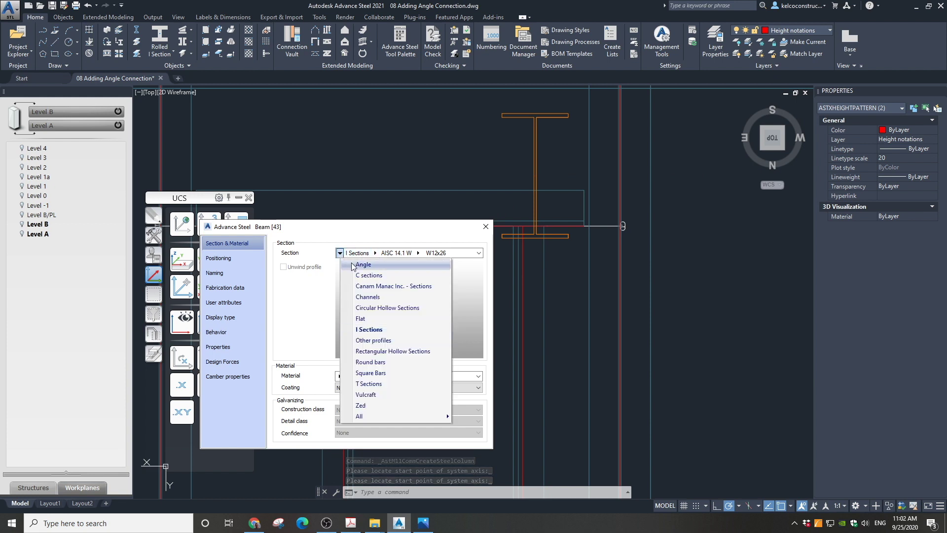
pyautogui.click(363, 264)
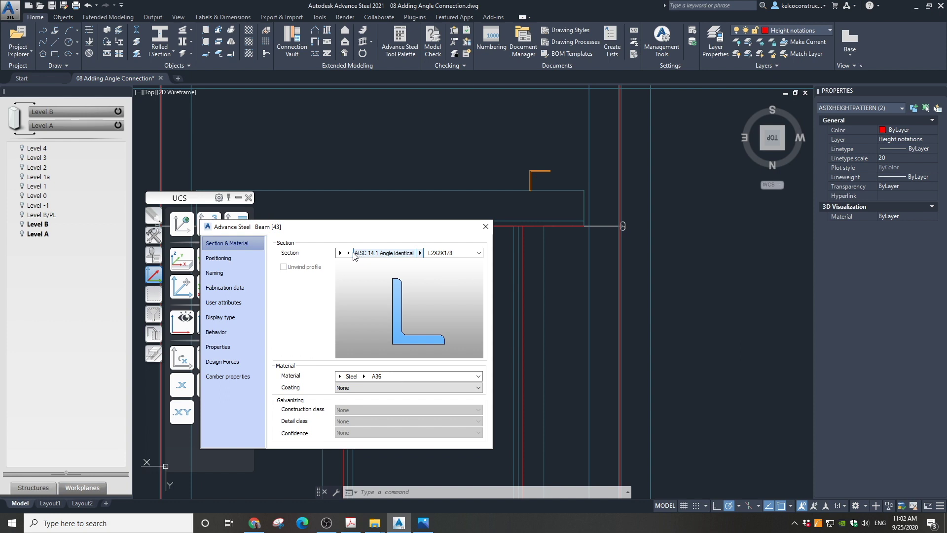
pyautogui.click(353, 256)
pyautogui.click(369, 270)
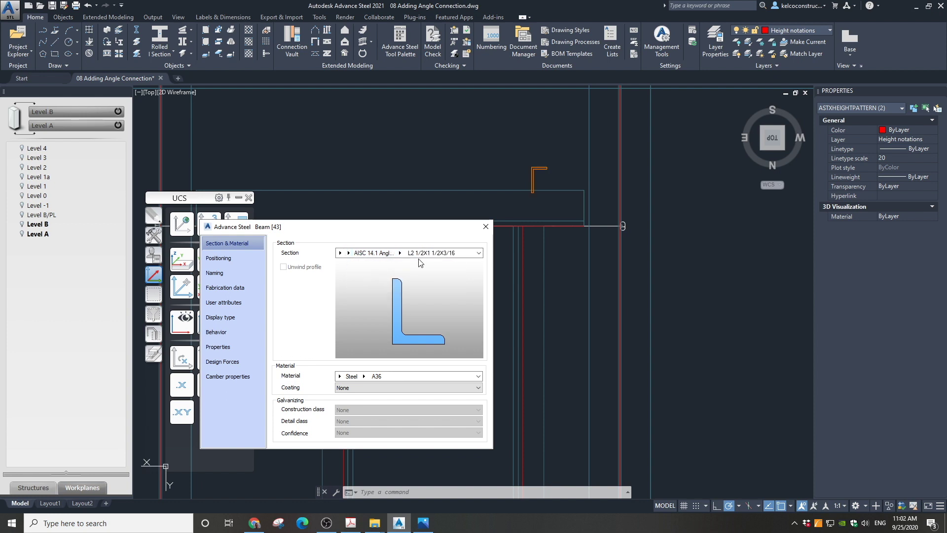
pyautogui.click(399, 252)
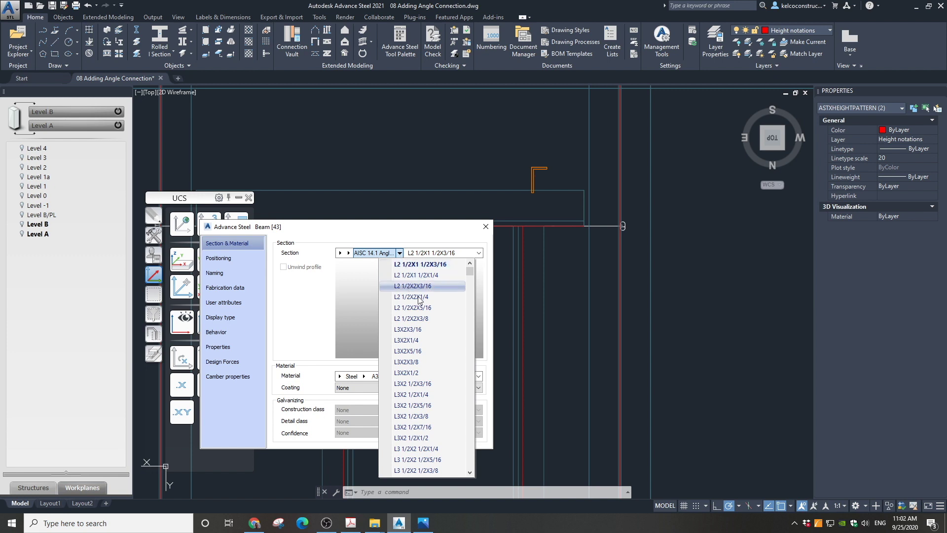
pyautogui.scroll(-15, 430, 333)
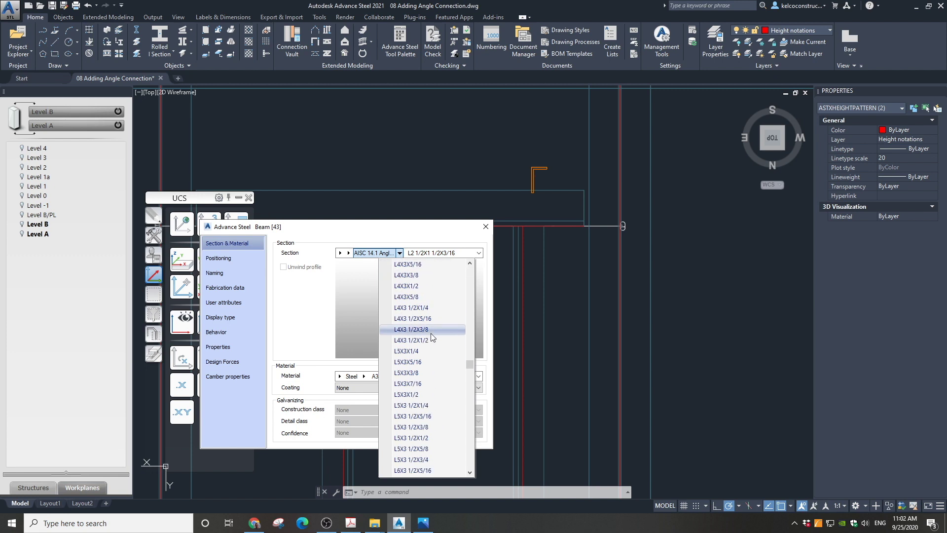
pyautogui.scroll(-3, 432, 331)
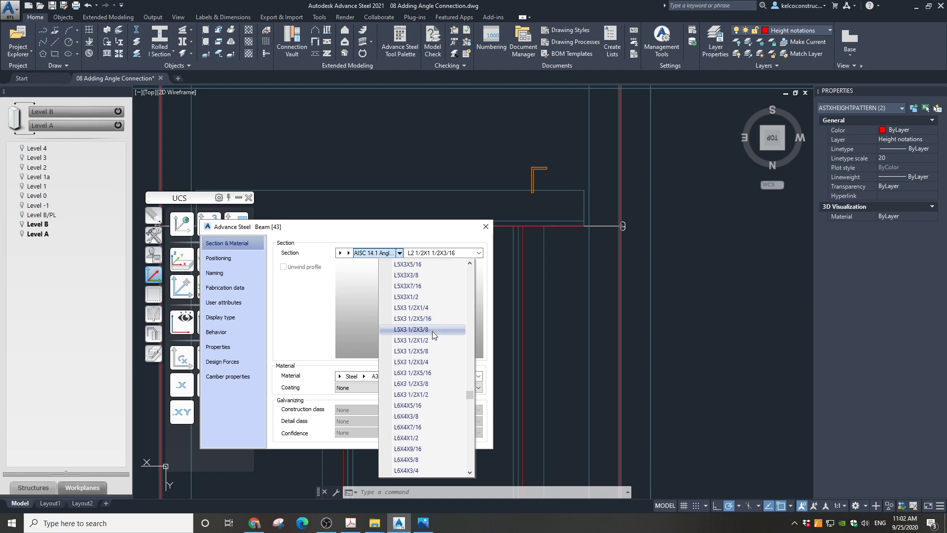
pyautogui.scroll(-1, 432, 332)
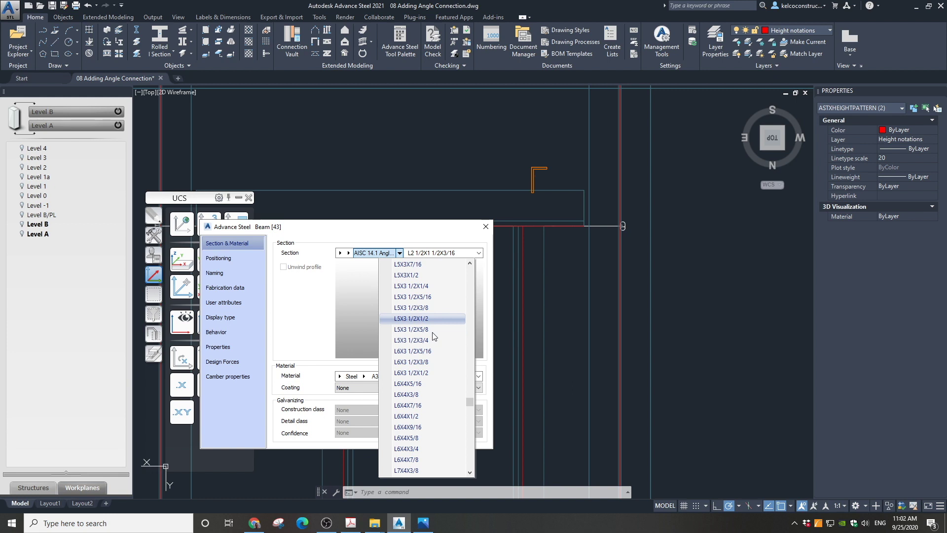
pyautogui.scroll(-2, 427, 407)
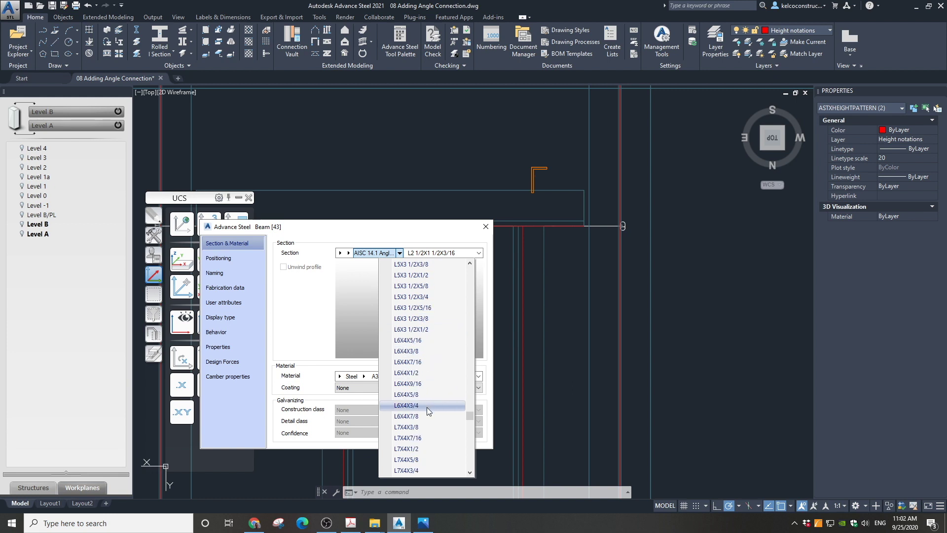
pyautogui.scroll(-2, 428, 408)
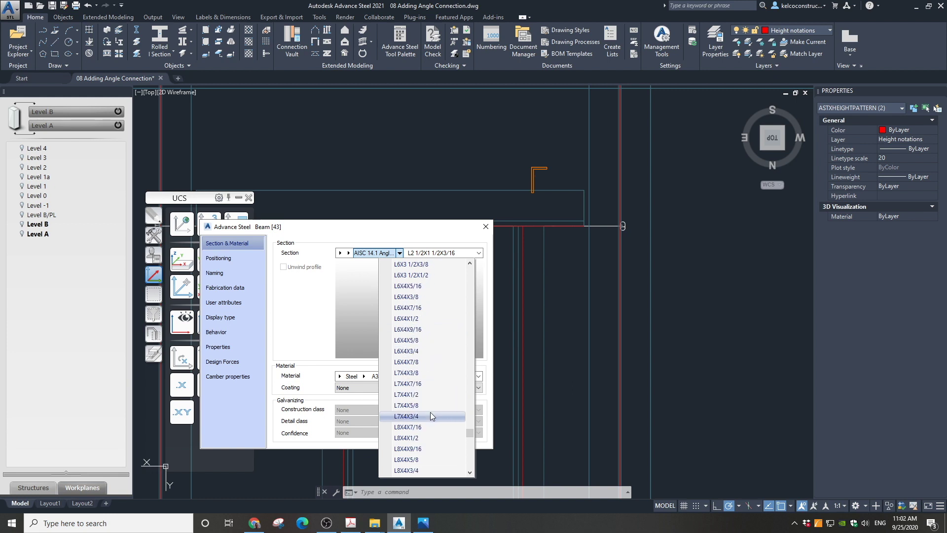
pyautogui.scroll(-2, 431, 418)
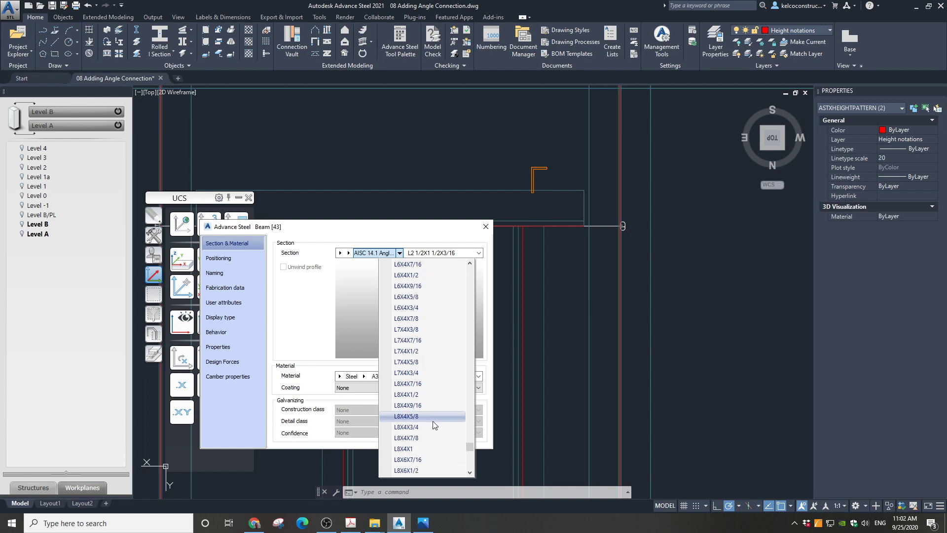
pyautogui.scroll(-1, 431, 449)
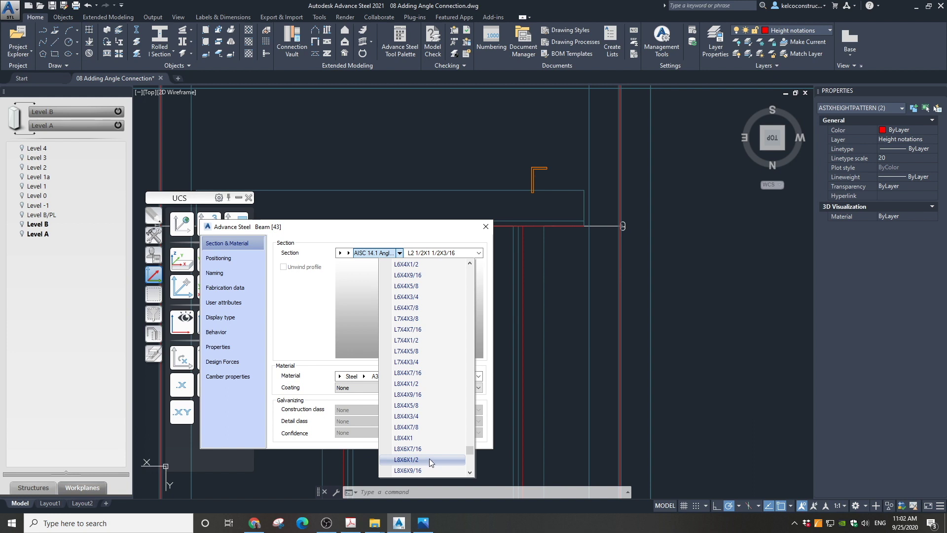
pyautogui.click(429, 459)
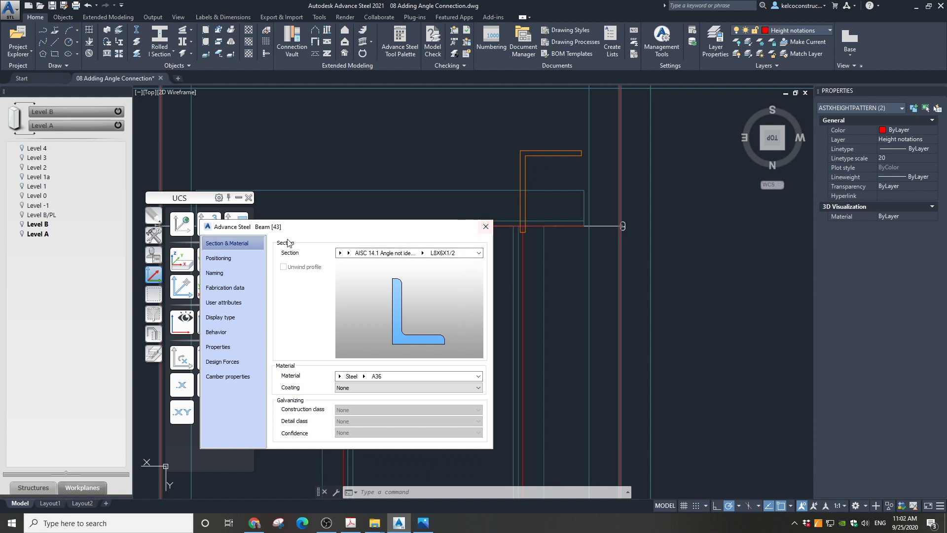
pyautogui.moveTo(295, 227); pyautogui.dragTo(412, 254)
# - Anchor the angle at its bottom-left corner point, rotate it to 180.0°, and close the dialog
pyautogui.click(351, 286)
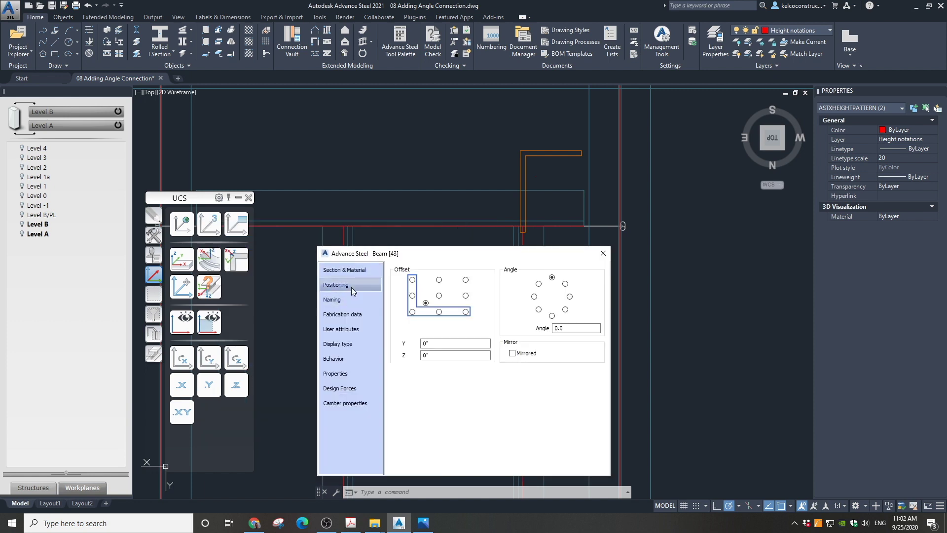
pyautogui.click(412, 296)
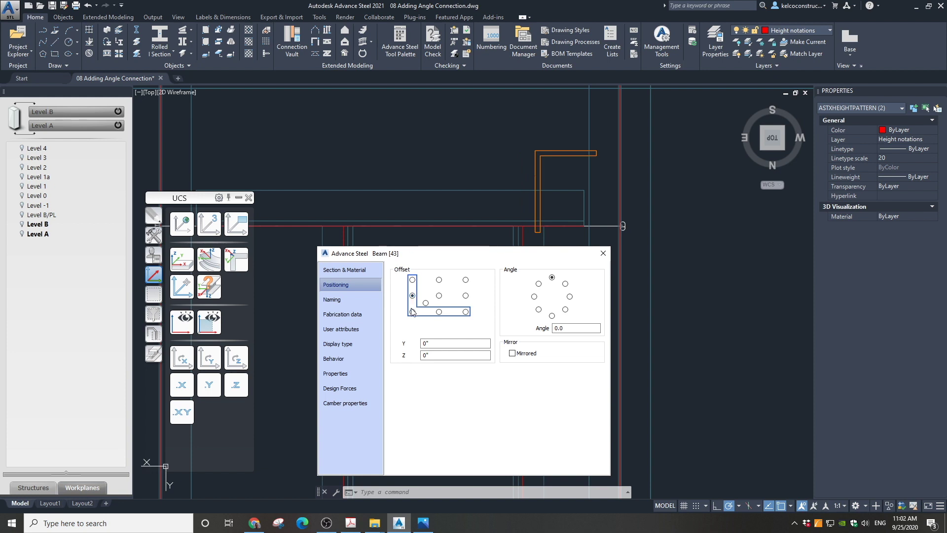
pyautogui.click(412, 312)
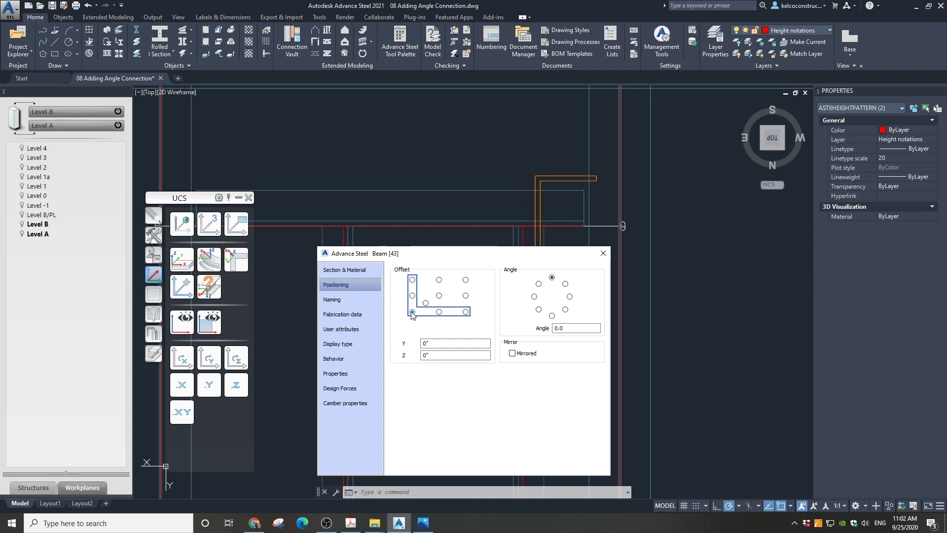
pyautogui.click(570, 297)
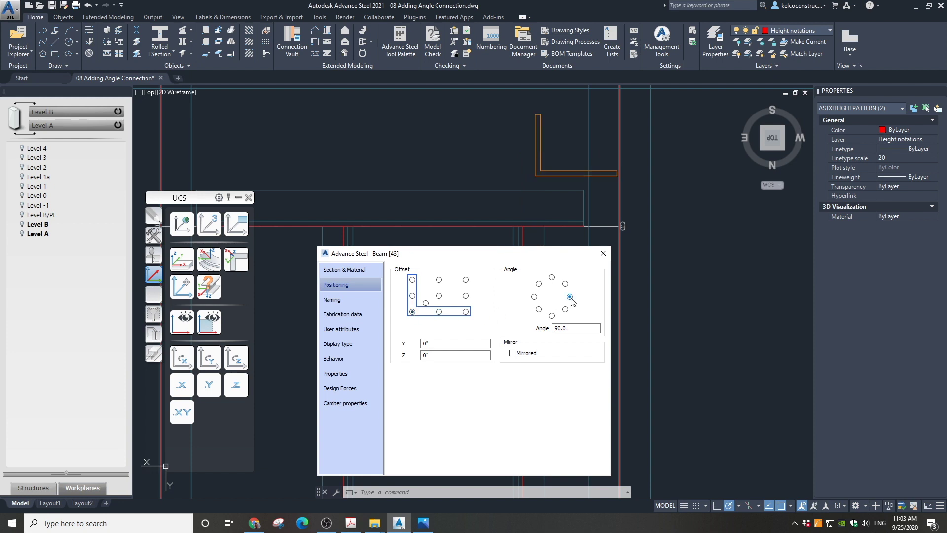
pyautogui.click(552, 316)
pyautogui.click(534, 297)
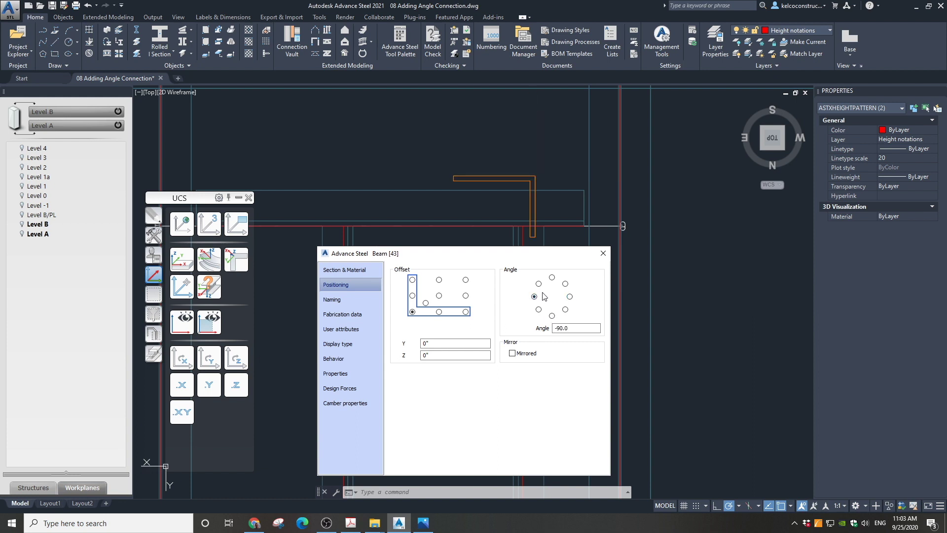
pyautogui.click(553, 278)
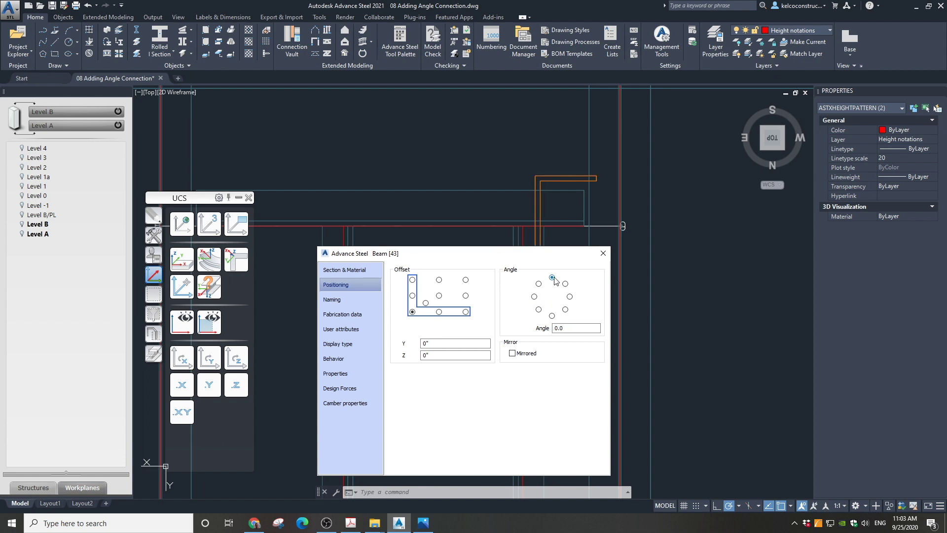
pyautogui.click(570, 298)
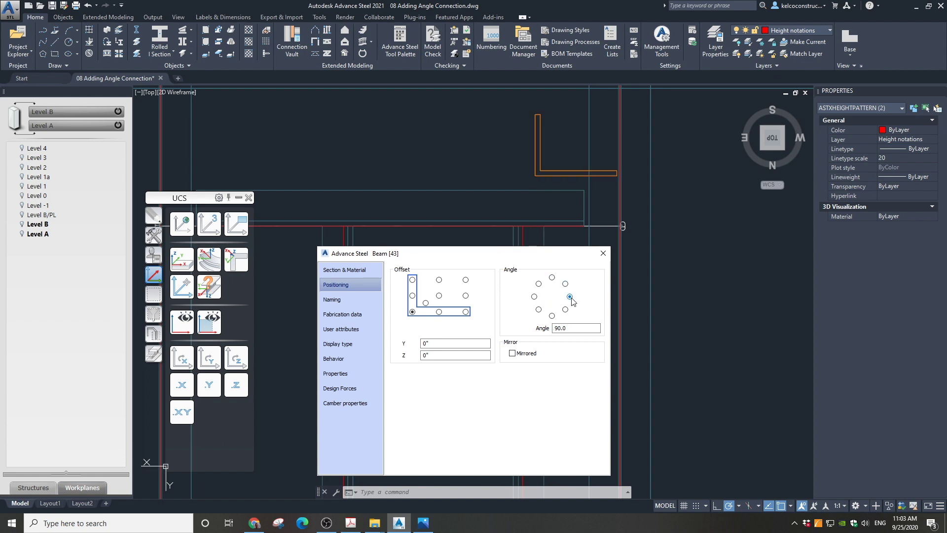
pyautogui.click(552, 316)
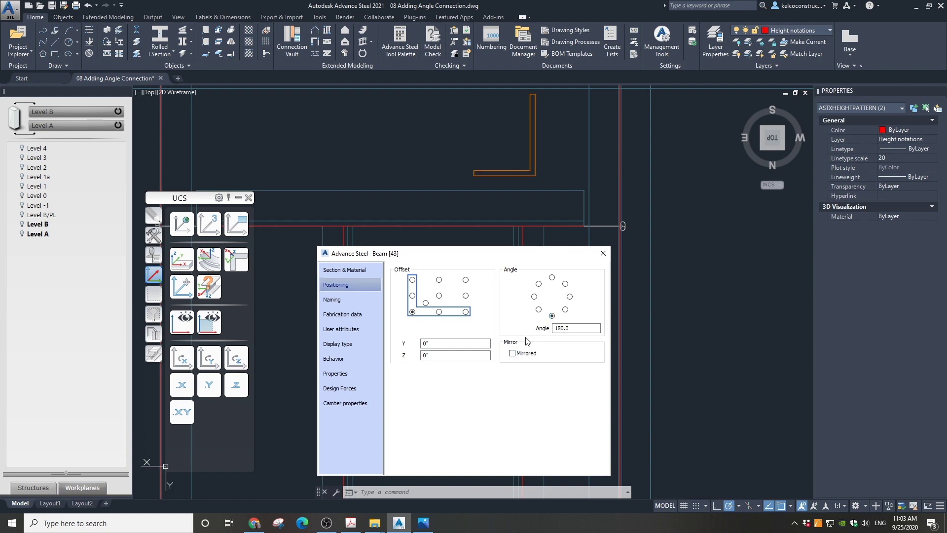
pyautogui.click(602, 253)
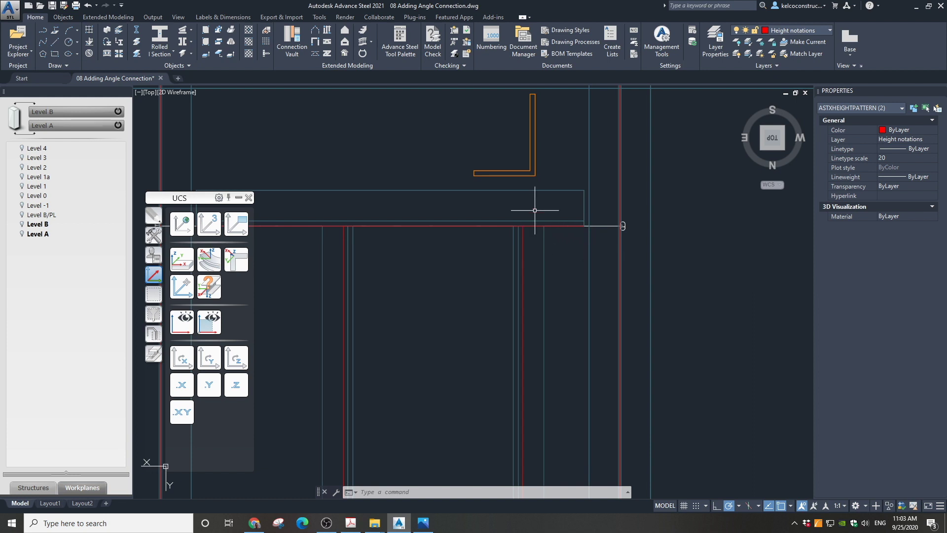
# - Move the angle so its corner snaps to the beam end corner
pyautogui.click(519, 176)
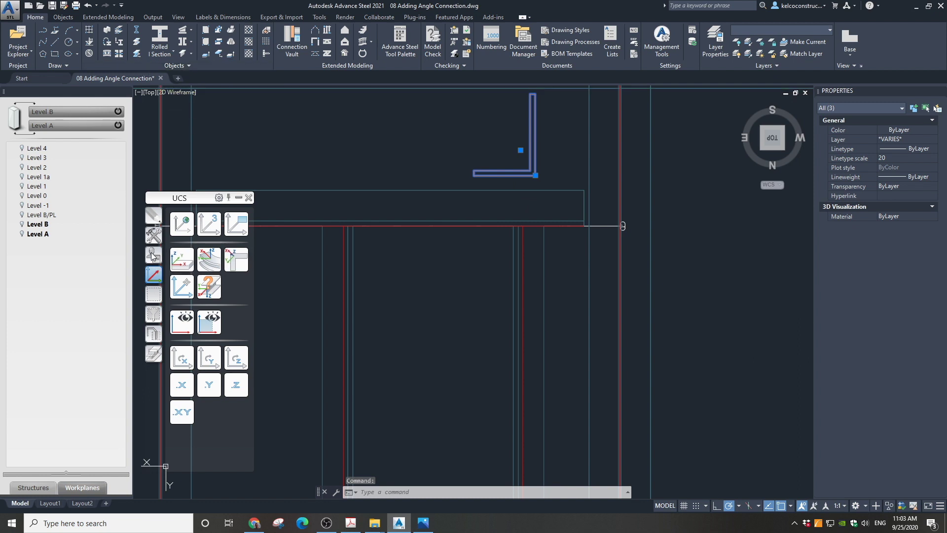
pyautogui.click(241, 222)
pyautogui.click(155, 216)
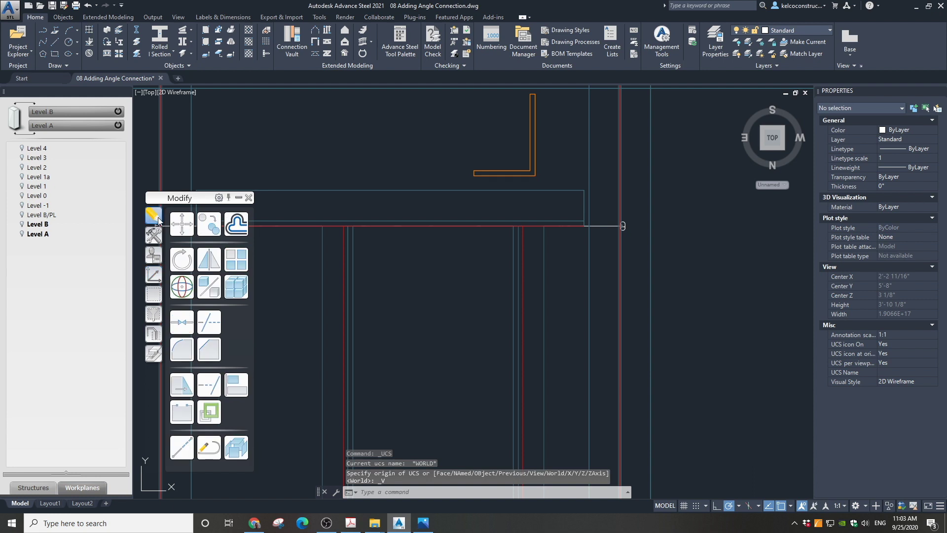
pyautogui.click(182, 223)
pyautogui.scroll(4, 463, 164)
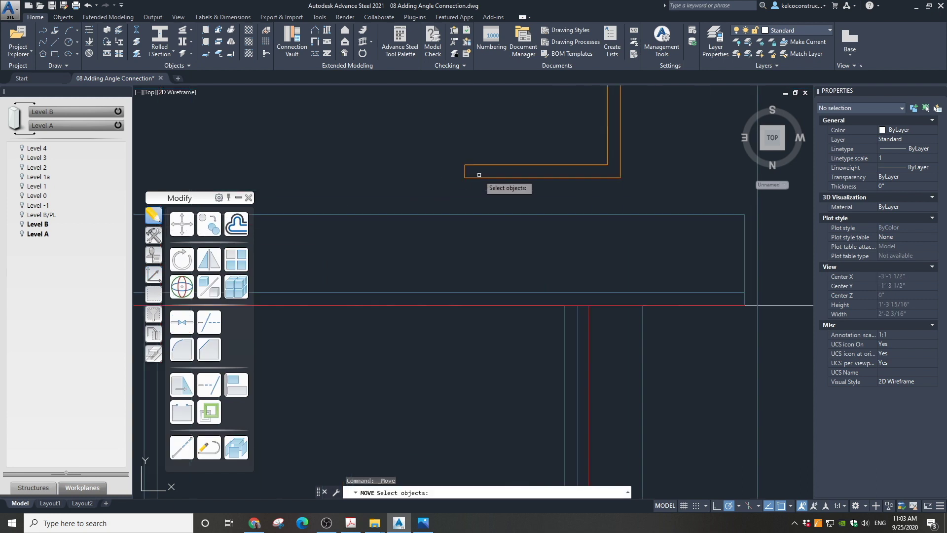
pyautogui.click(479, 176)
pyautogui.press('Return')
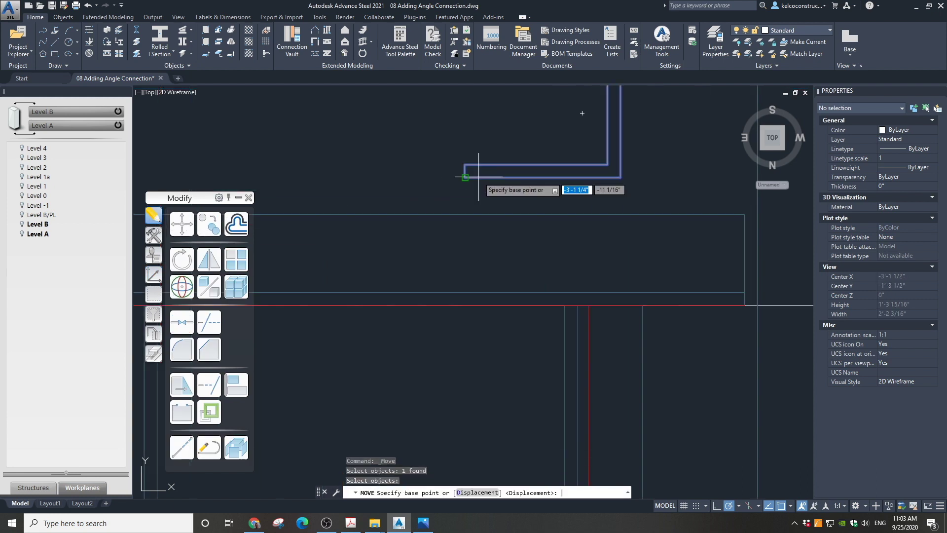
pyautogui.click(621, 177)
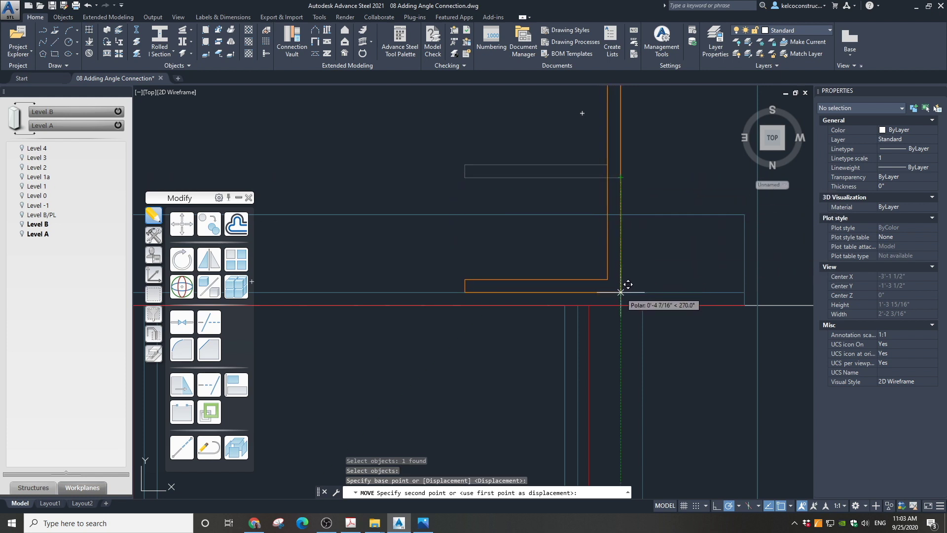
pyautogui.scroll(-2, 634, 291)
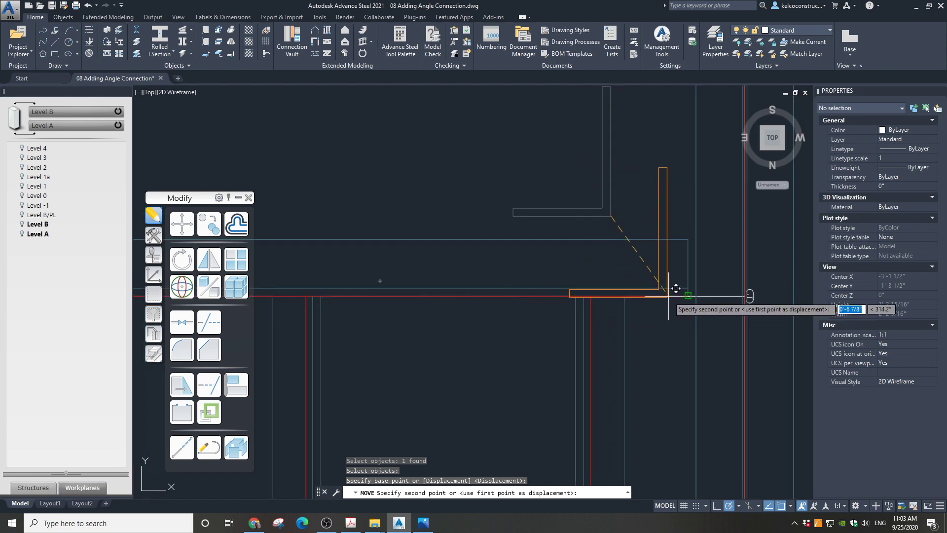
pyautogui.click(695, 279)
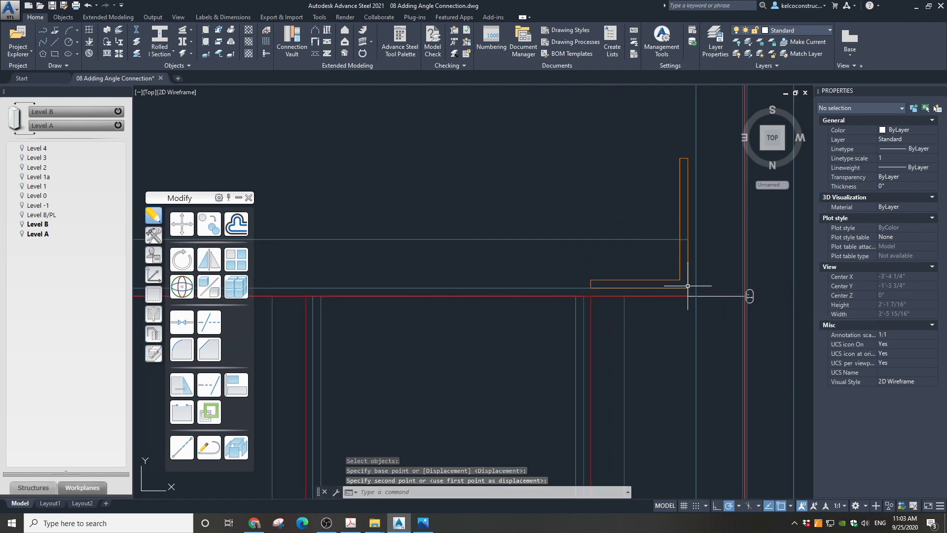
pyautogui.scroll(3, 641, 268)
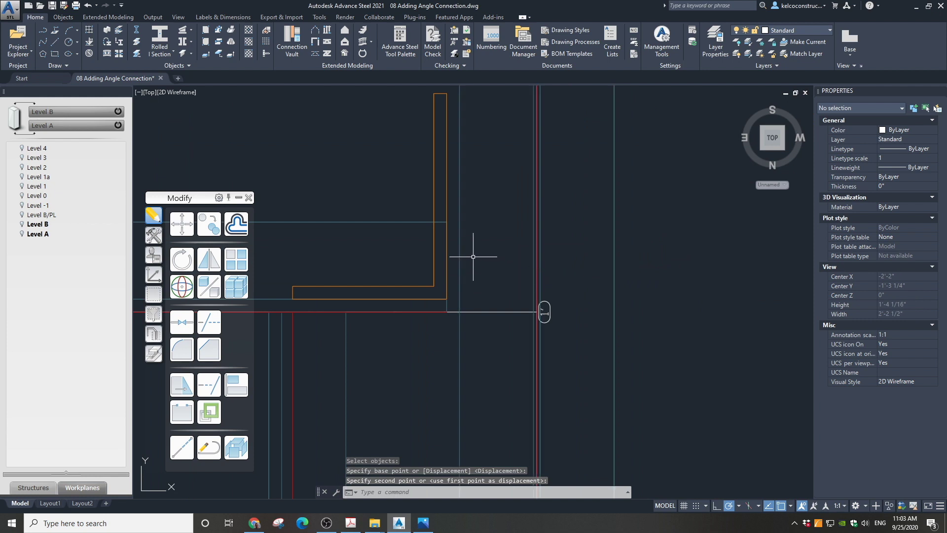
# - Move the angle again to seat its corner tight against the column-beam corner
pyautogui.click(434, 257)
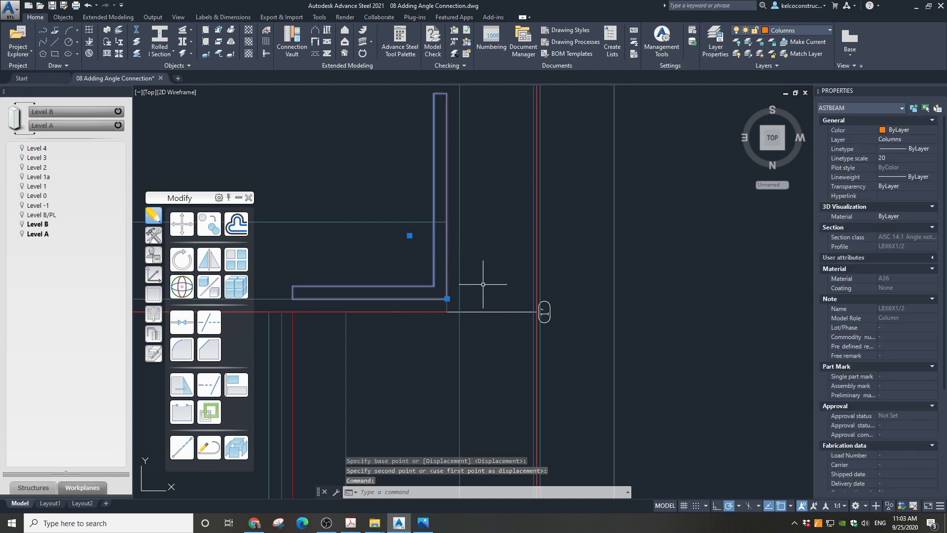
pyautogui.click(182, 224)
pyautogui.click(448, 298)
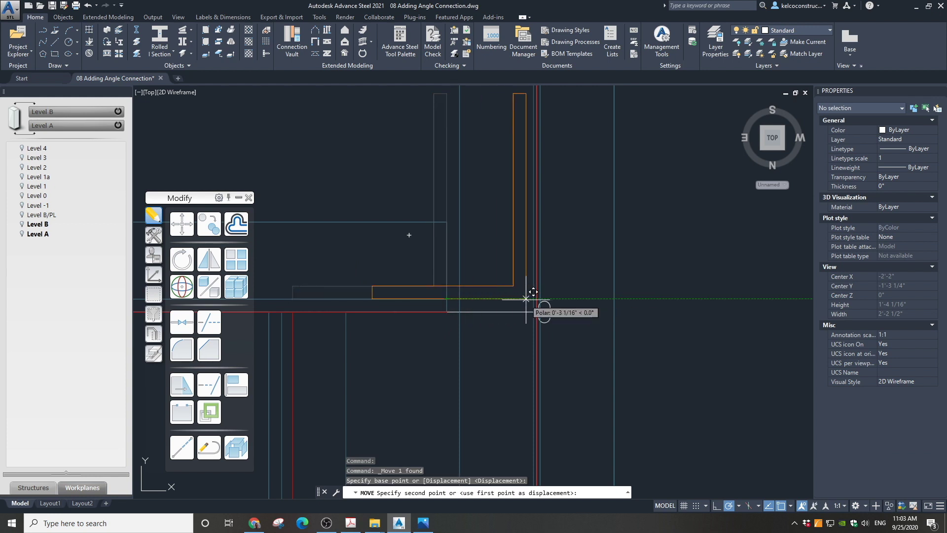
pyautogui.click(541, 290)
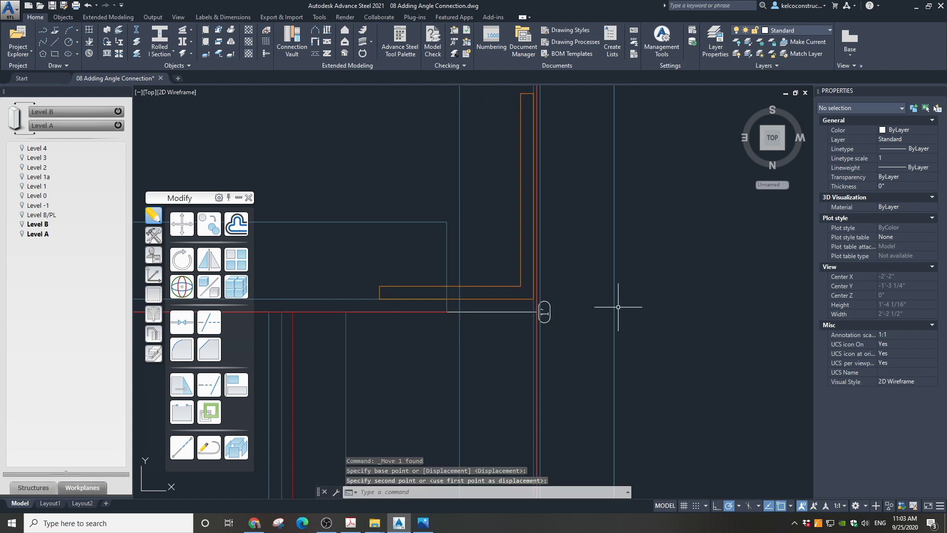
pyautogui.scroll(-2, 604, 255)
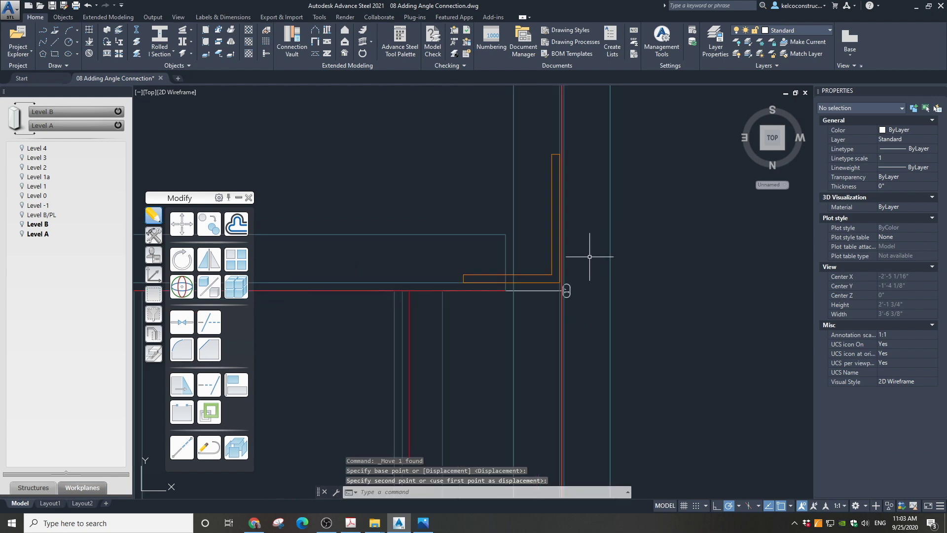
pyautogui.click(530, 274)
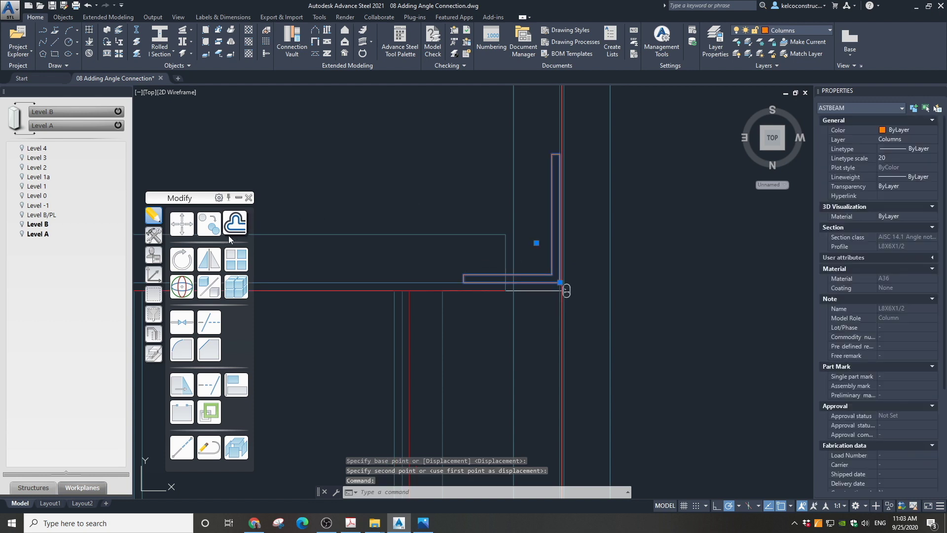
# - Mirror the angle across the beam line, keeping the original
pyautogui.click(208, 261)
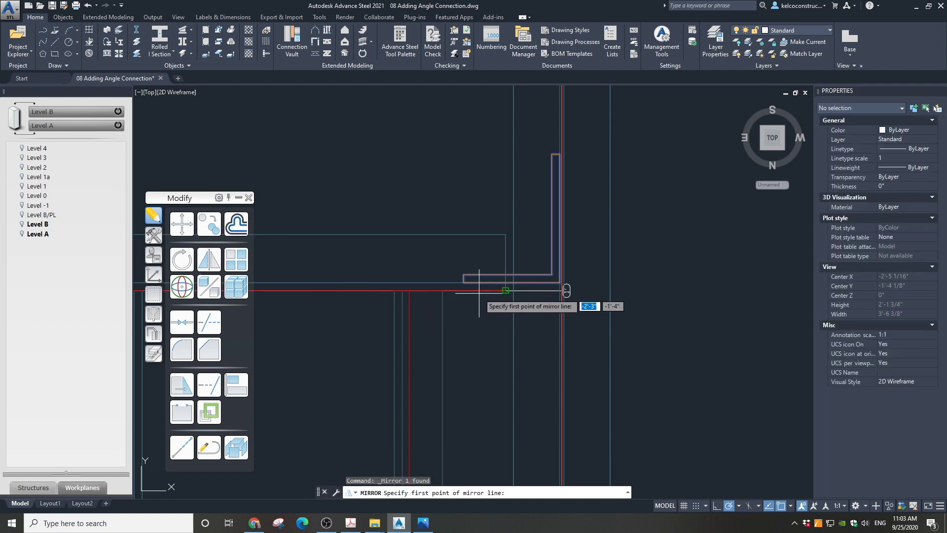
pyautogui.scroll(6, 488, 294)
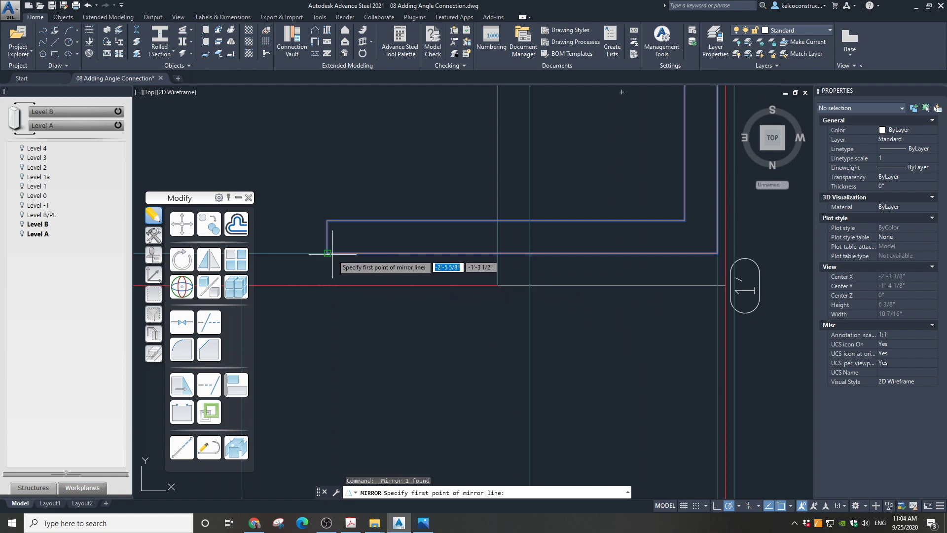
pyautogui.click(327, 252)
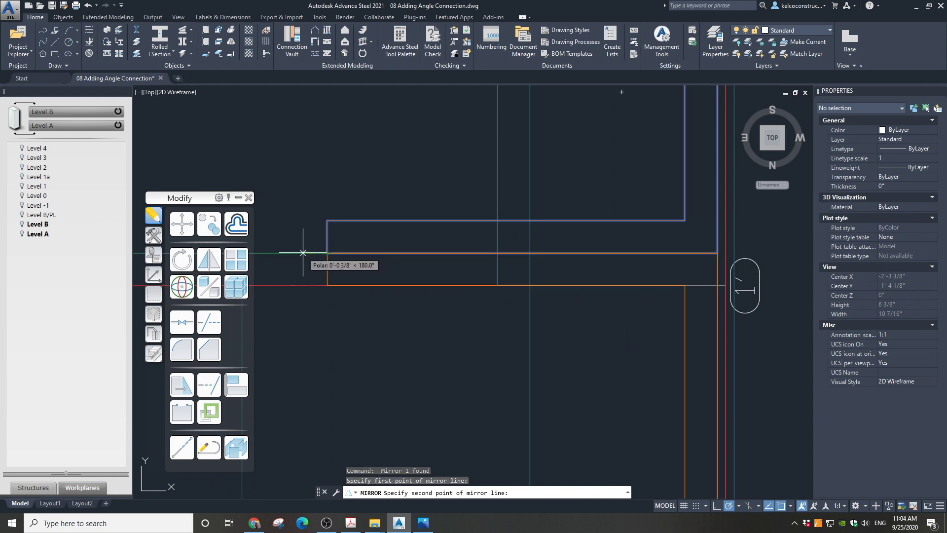
pyautogui.click(303, 252)
pyautogui.press('Return')
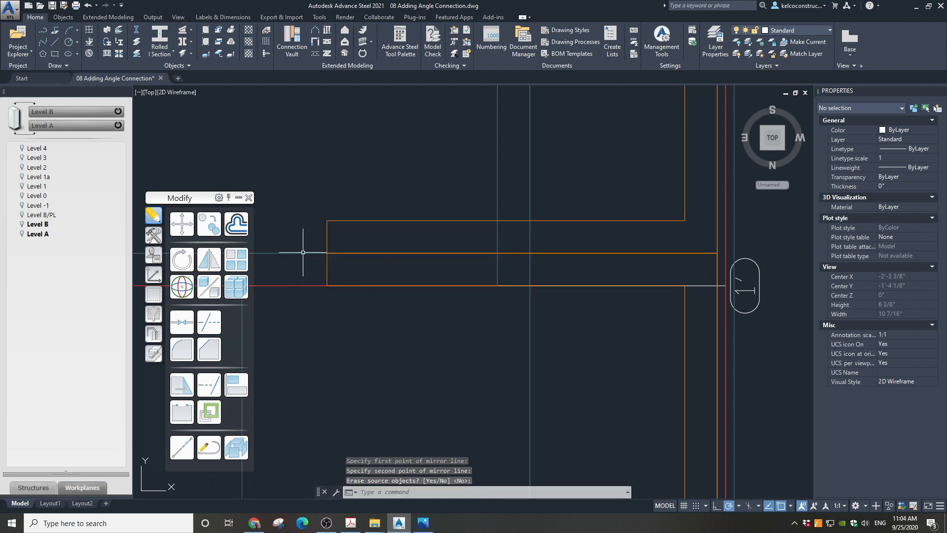
# - Move the mirrored angle back-to-back against the beam edge
pyautogui.click(326, 264)
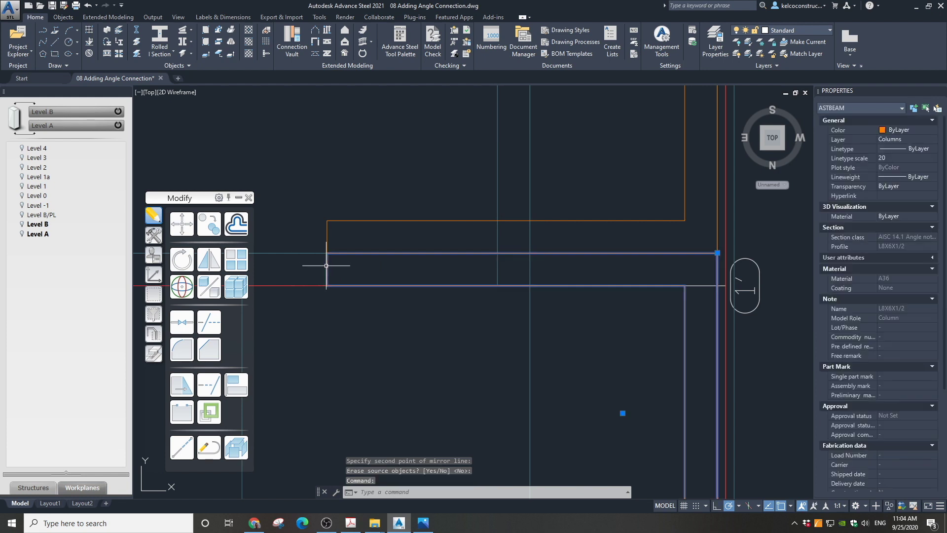
pyautogui.click(182, 223)
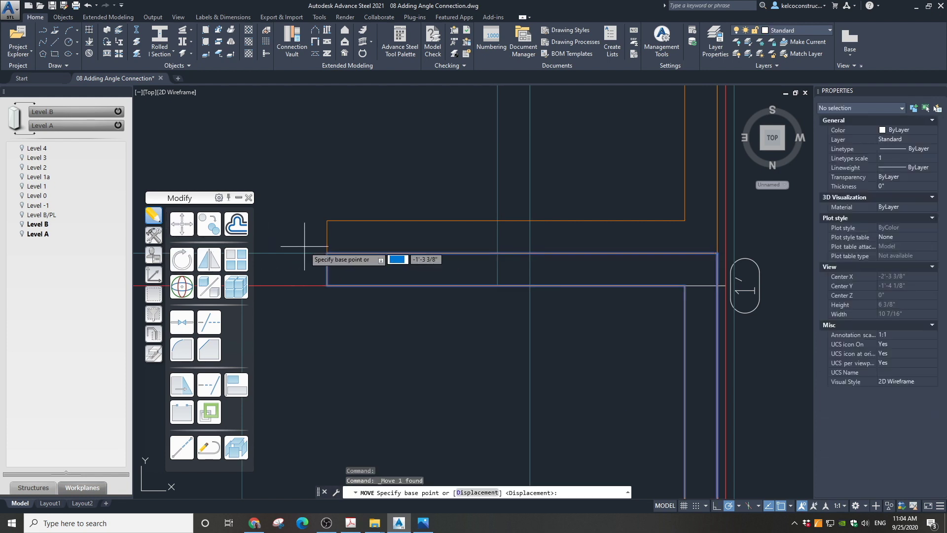
pyautogui.click(327, 253)
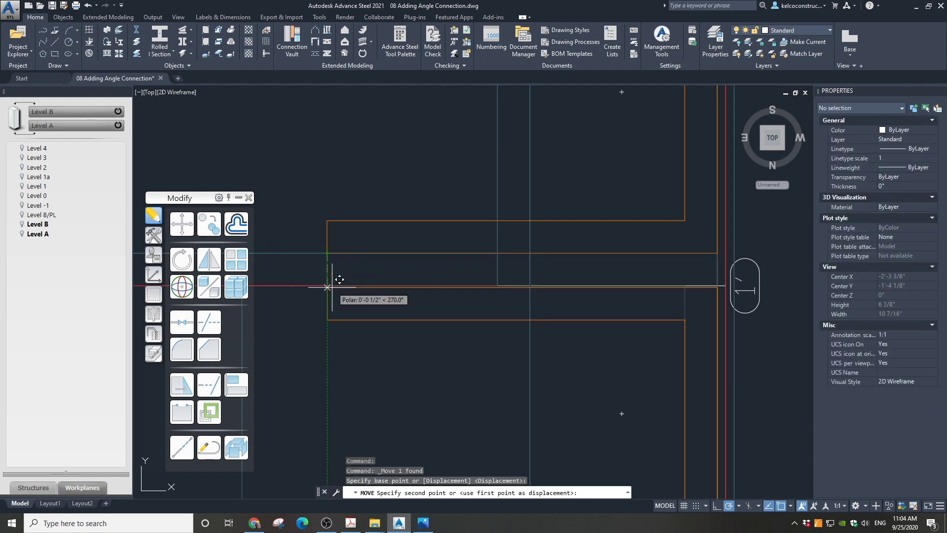
pyautogui.click(331, 278)
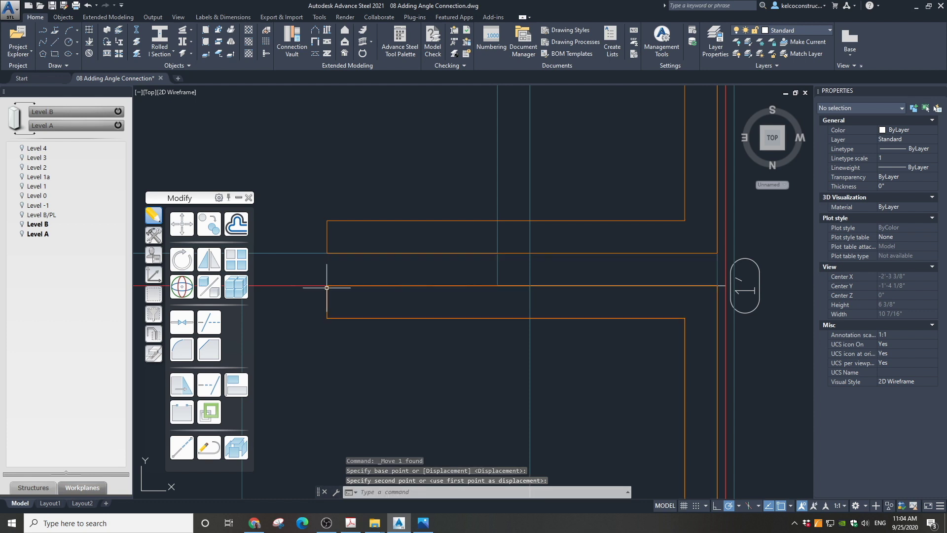
pyautogui.scroll(-2, 568, 258)
pyautogui.scroll(-6, 568, 257)
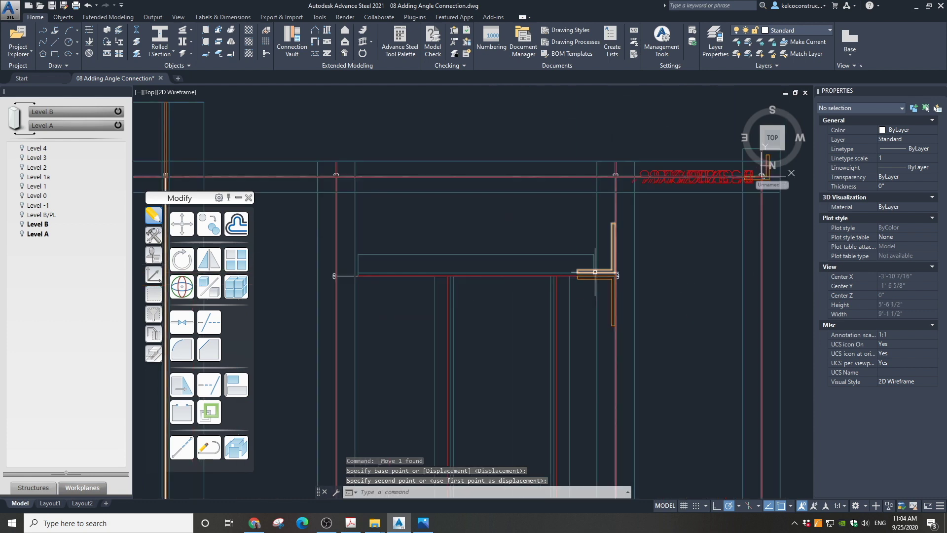
pyautogui.click(596, 270)
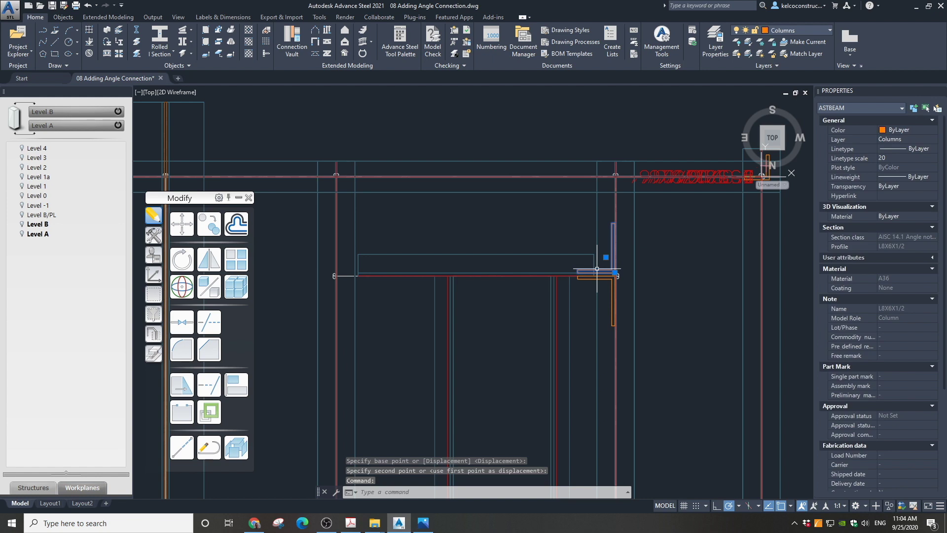
# - Mirror both right-hand angles about a vertical line through the beam midpoint, keeping originals
pyautogui.click(599, 280)
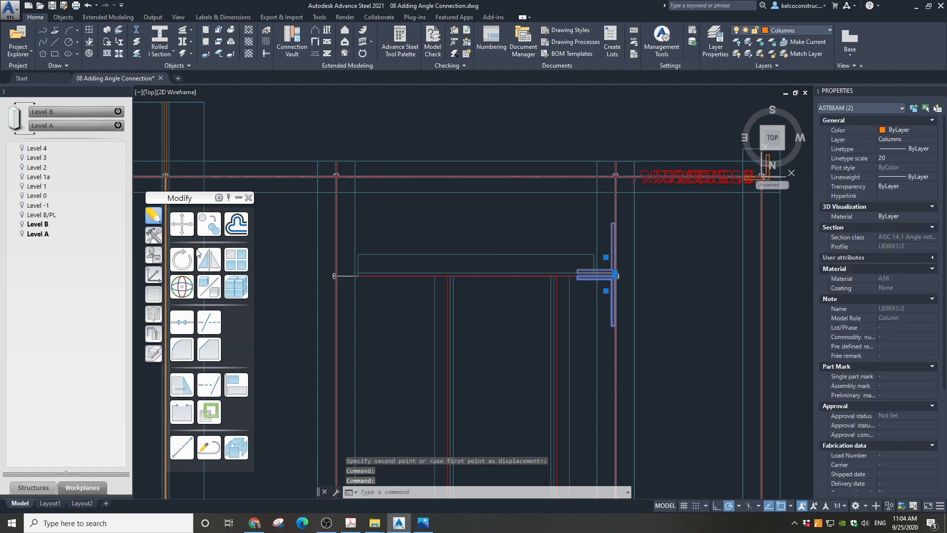
pyautogui.click(216, 259)
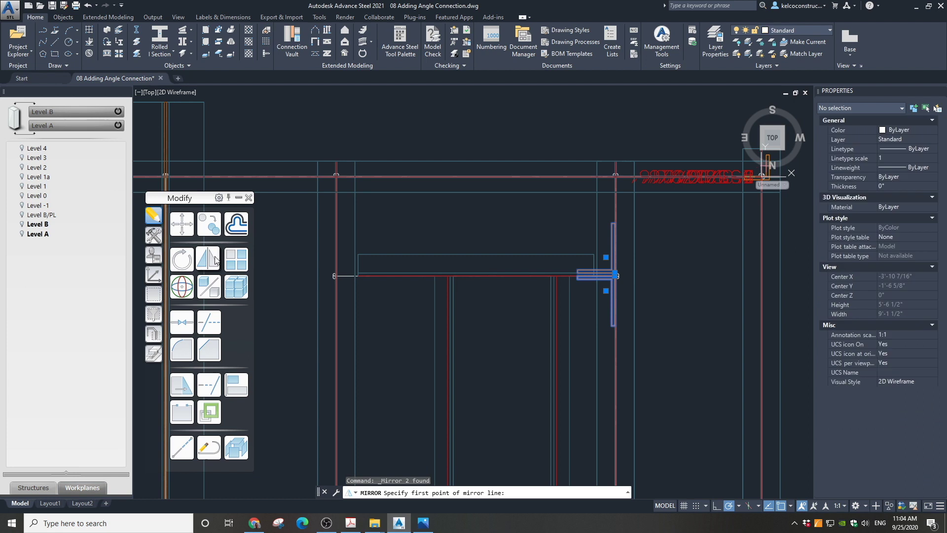
pyautogui.click(476, 274)
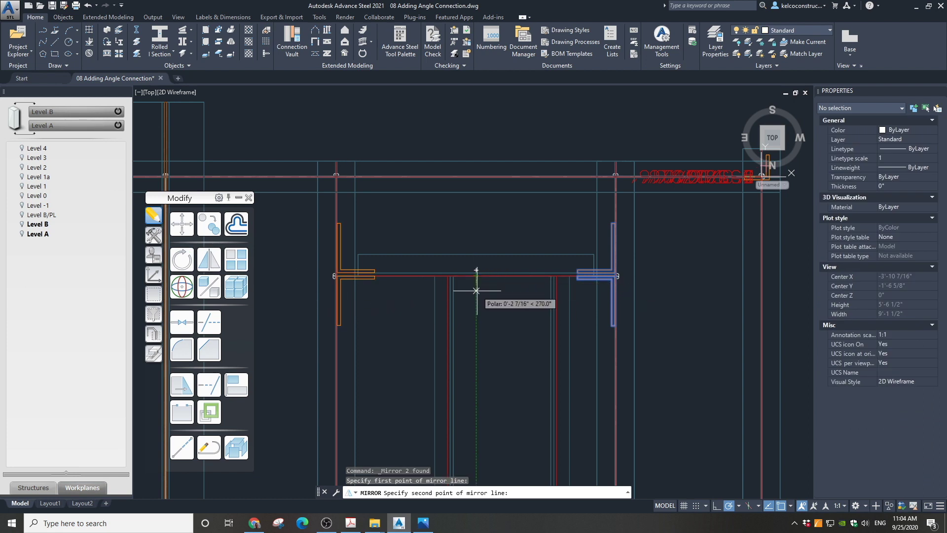
pyautogui.click(476, 290)
pyautogui.press('Return')
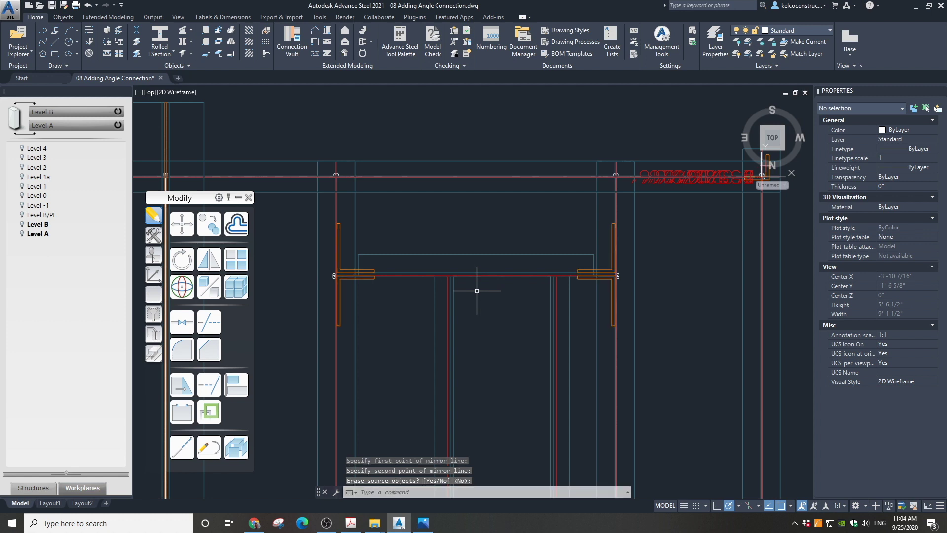
# - Select all four clip angles at both beam ends
pyautogui.click(338, 270)
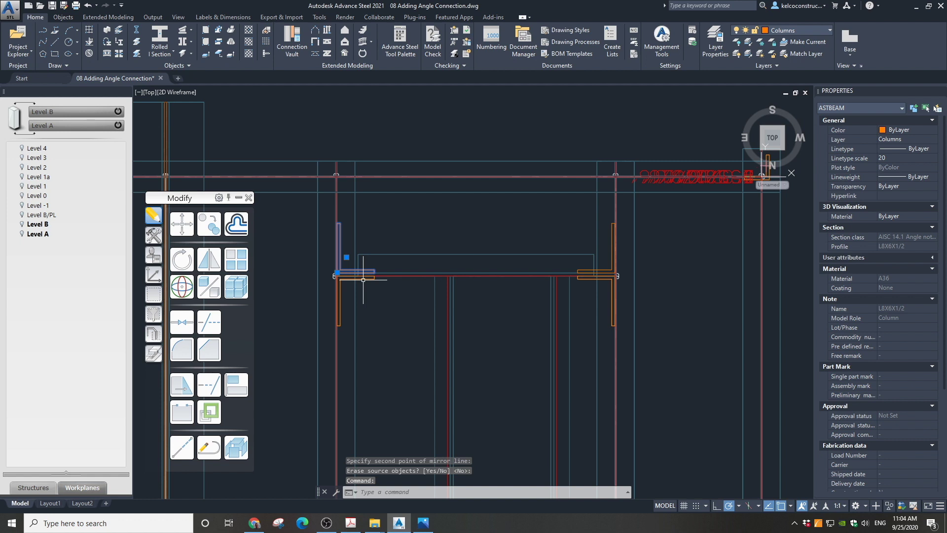
pyautogui.click(363, 279)
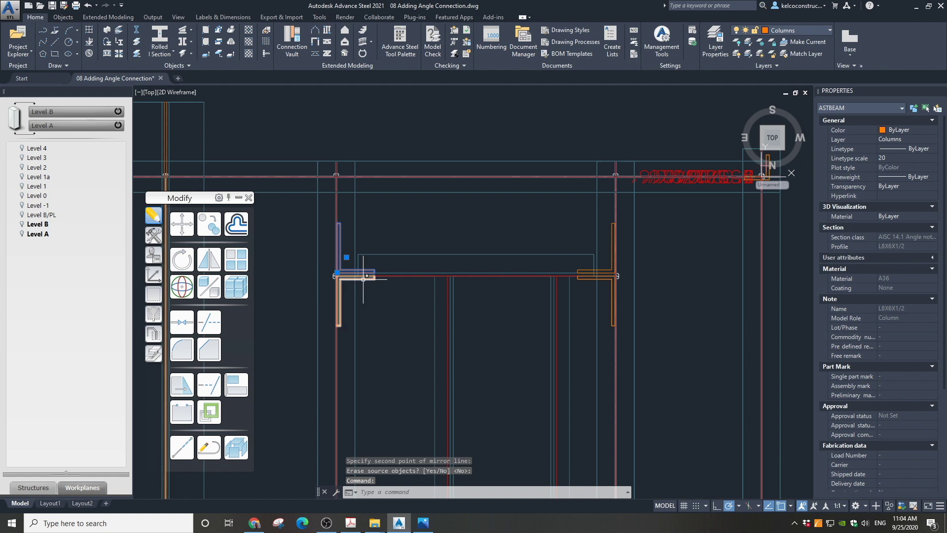
pyautogui.click(584, 273)
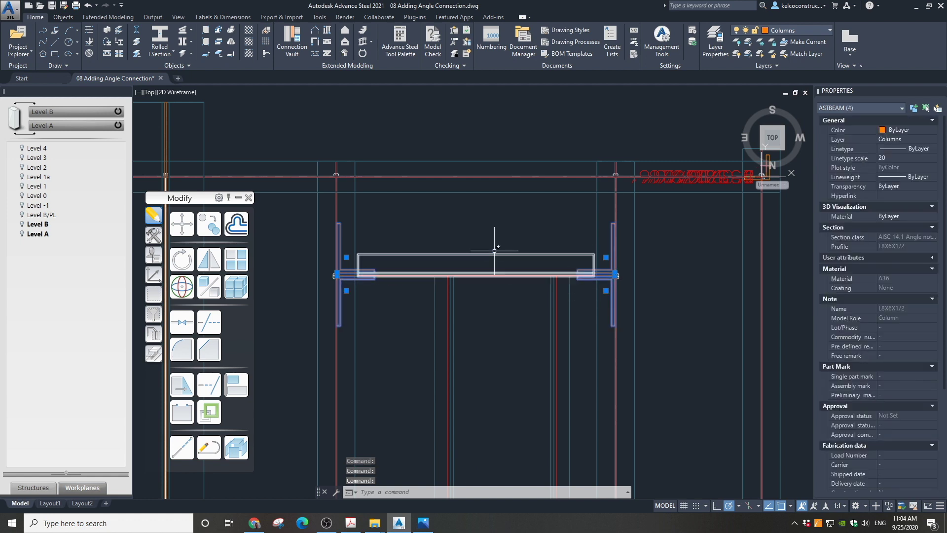
# - Mirror the four angles onto the parallel beam, keeping originals, for eight L8X6X1/2 angles
pyautogui.scroll(-3, 496, 247)
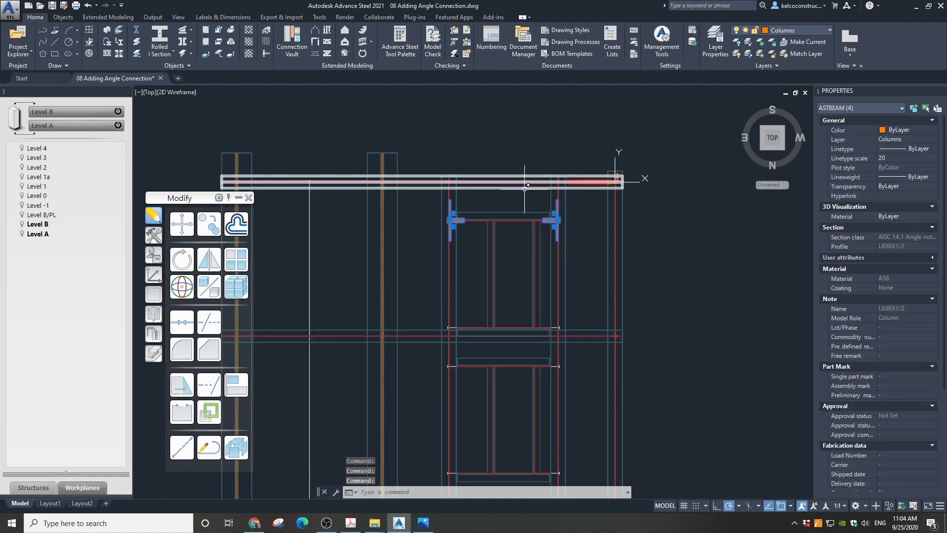
pyautogui.click(208, 262)
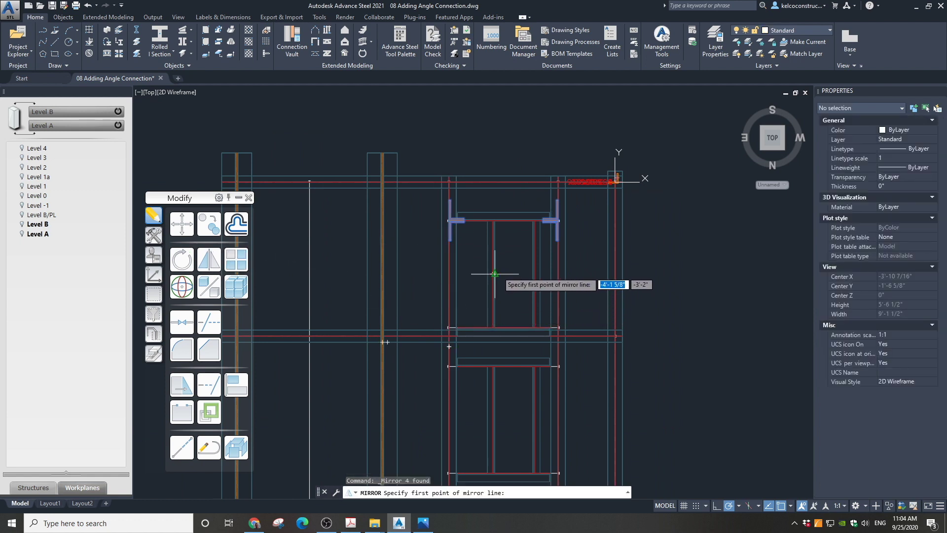
pyautogui.scroll(4, 496, 275)
pyautogui.scroll(3, 496, 275)
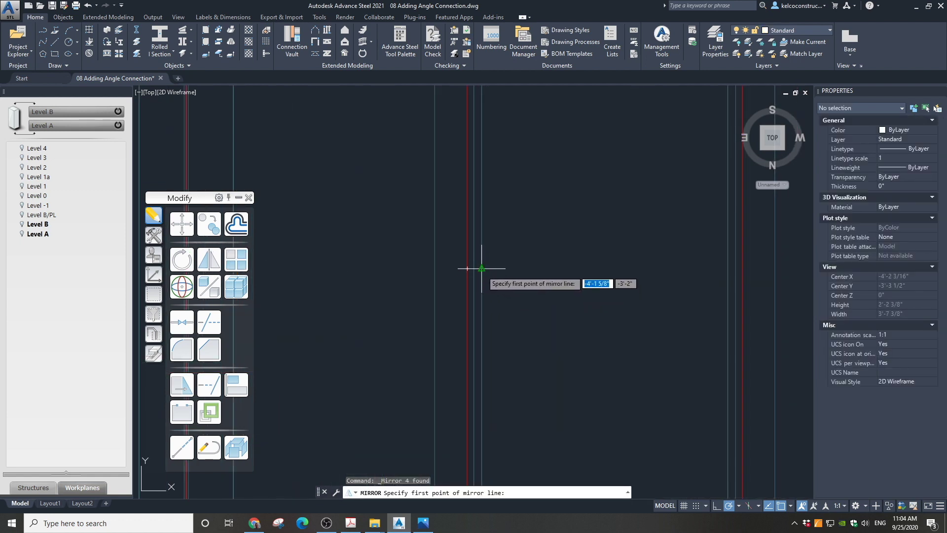
pyautogui.click(481, 268)
pyautogui.scroll(-5, 458, 269)
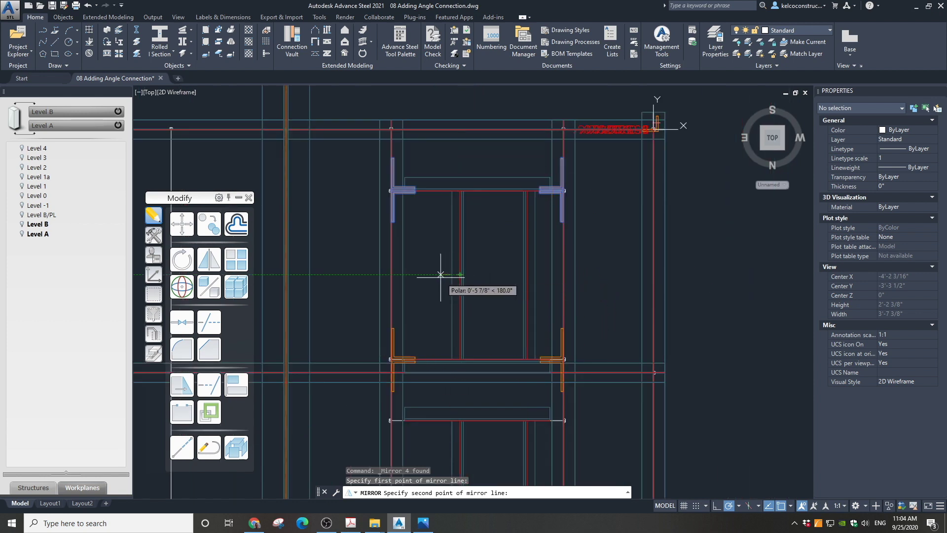
pyautogui.click(438, 274)
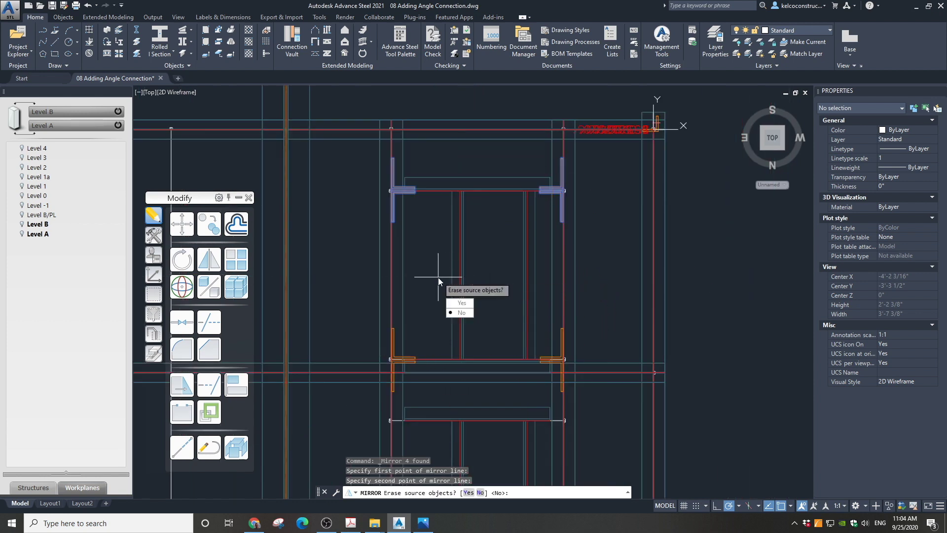
pyautogui.press('Return')
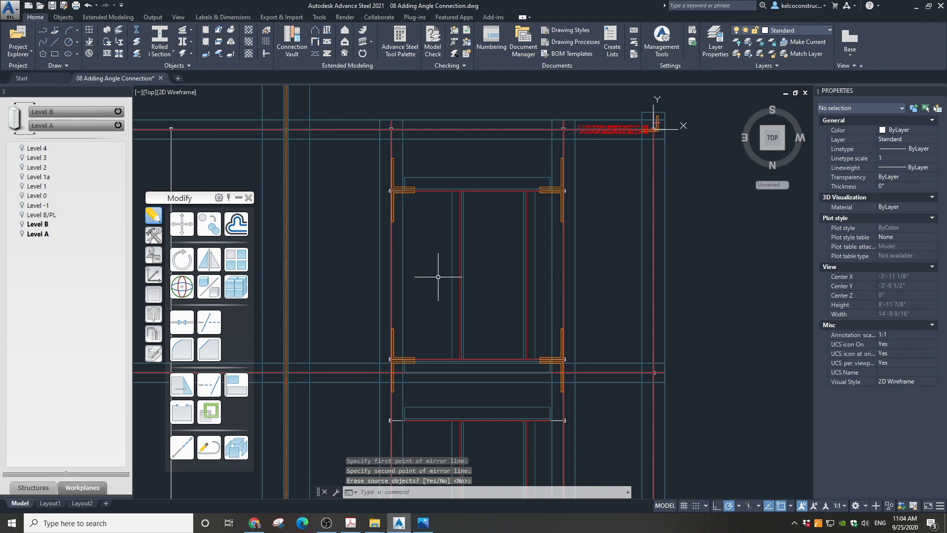
pyautogui.scroll(2, 394, 160)
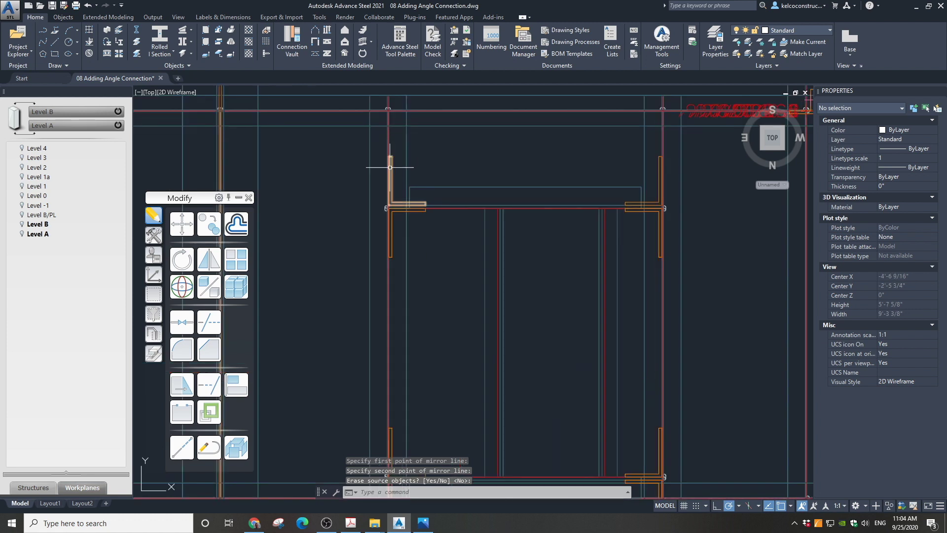
# - Select the four L8X6X1/2 clip angles at the top-left and right connections
pyautogui.click(390, 163)
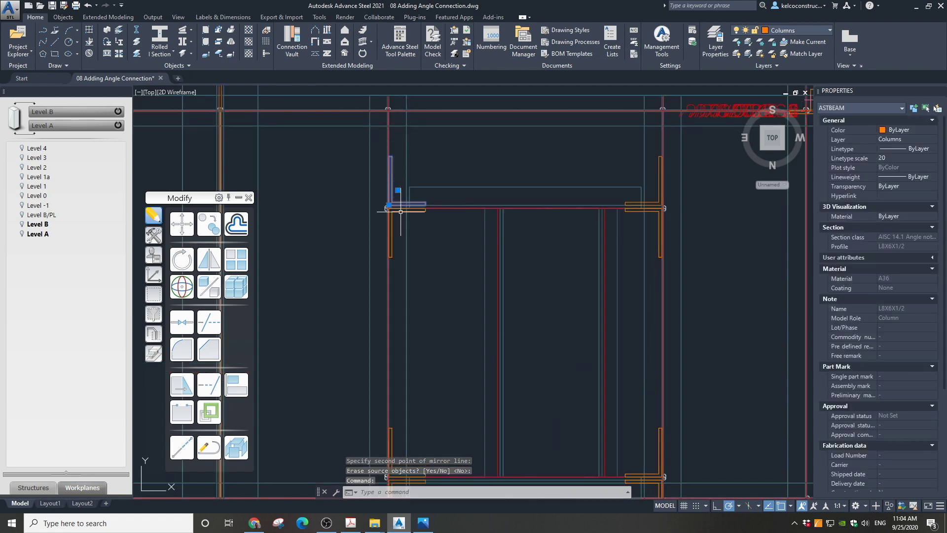
pyautogui.click(401, 211)
pyautogui.click(660, 200)
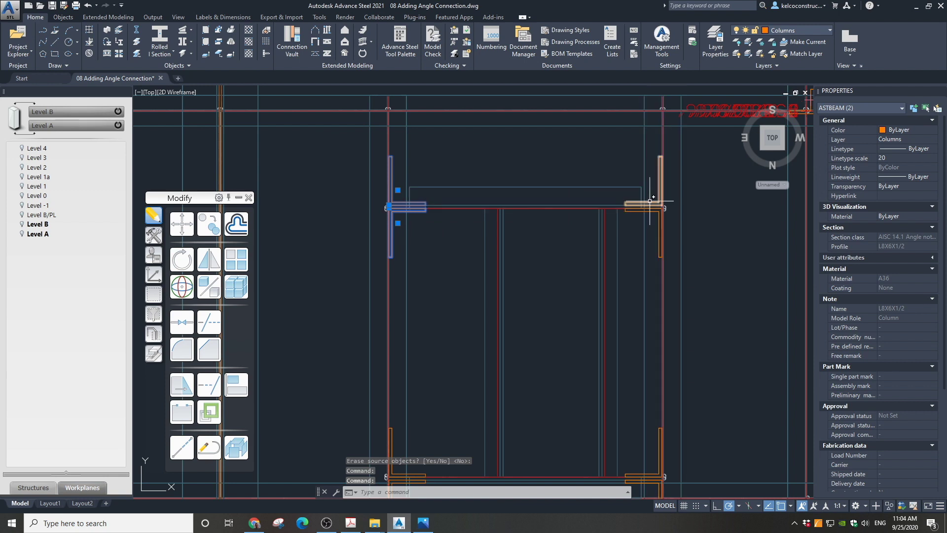
pyautogui.click(652, 208)
pyautogui.scroll(-2, 625, 207)
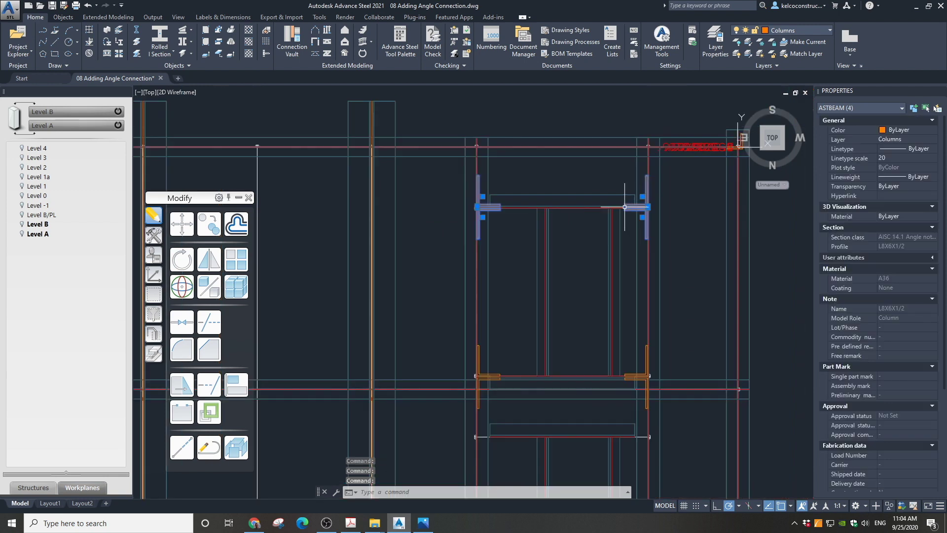
pyautogui.scroll(5, 625, 389)
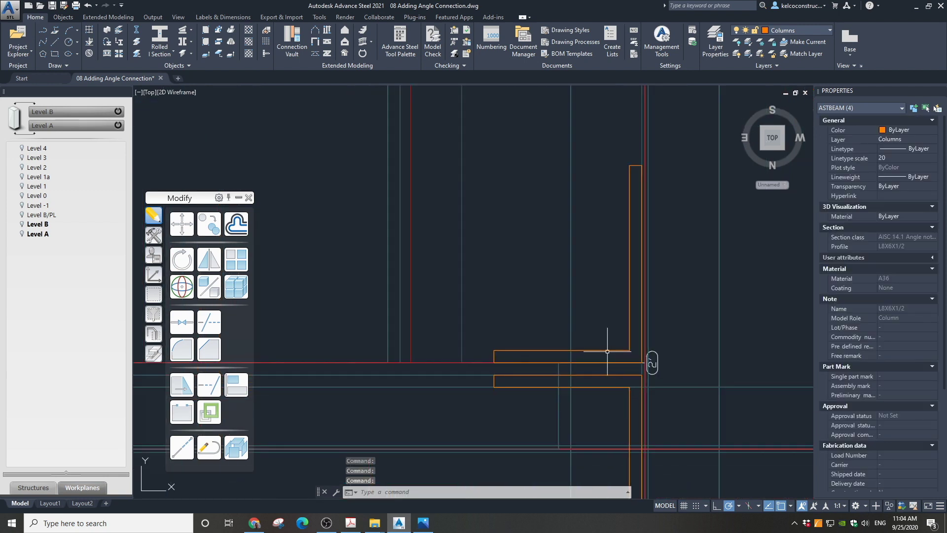
# - Add the upper and lower angles at the lower-right and left connections, making eight selected
pyautogui.click(607, 351)
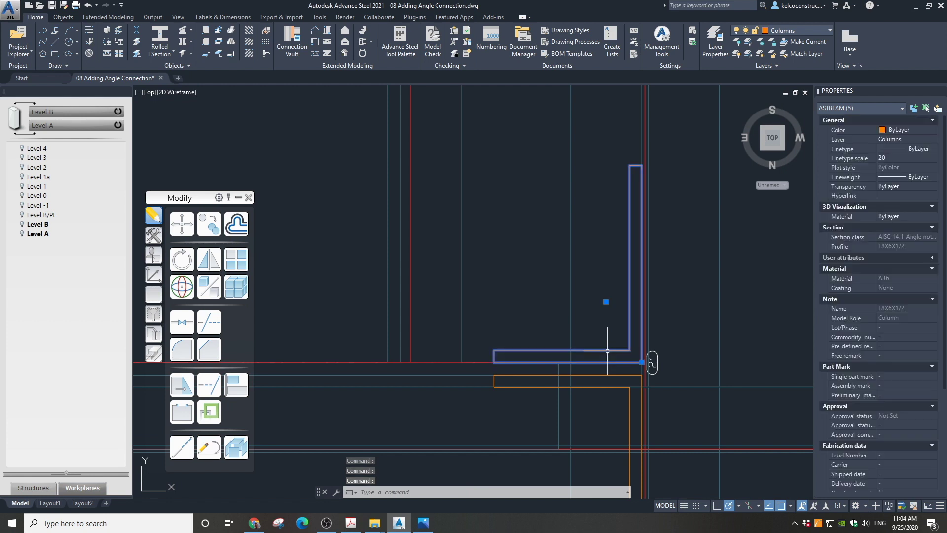
pyautogui.click(603, 379)
pyautogui.scroll(-3, 636, 360)
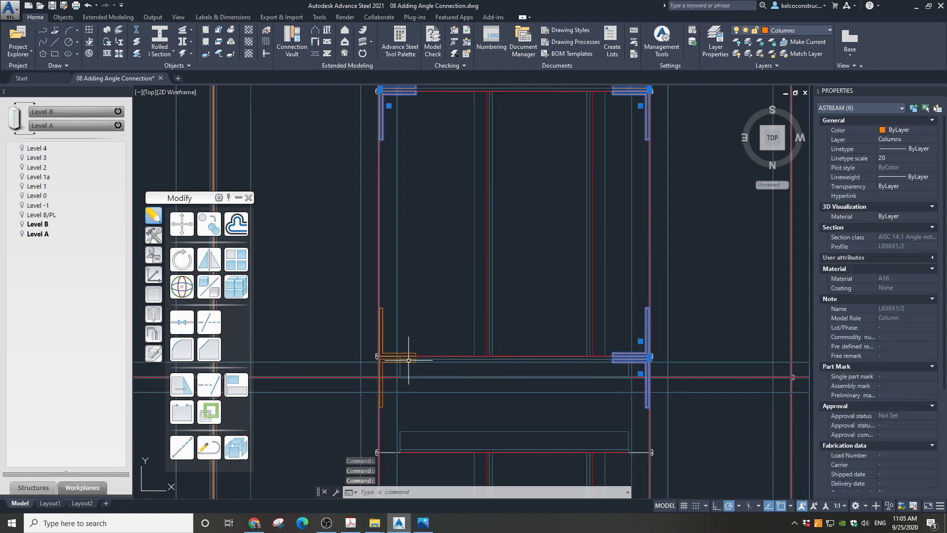
pyautogui.scroll(5, 408, 361)
pyautogui.click(455, 278)
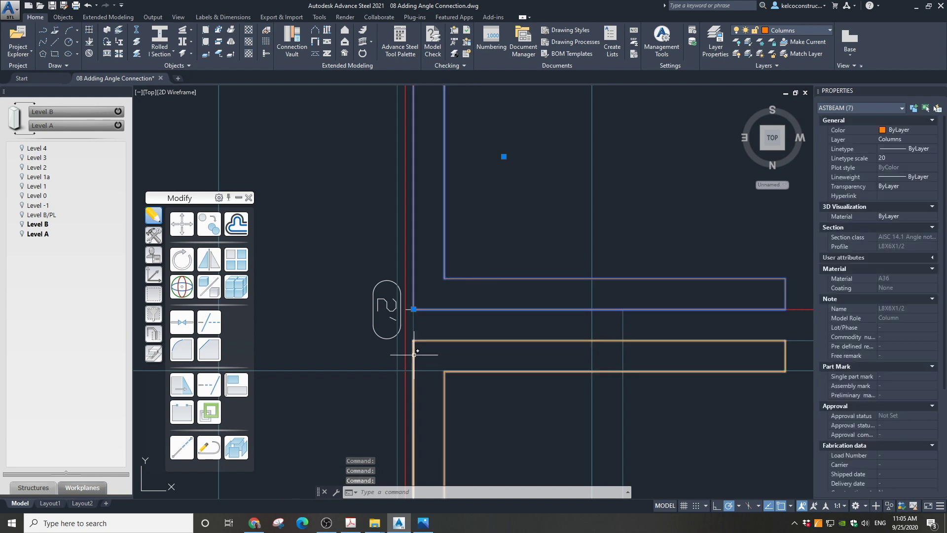
pyautogui.click(418, 349)
pyautogui.scroll(-2, 426, 316)
pyautogui.scroll(-3, 427, 316)
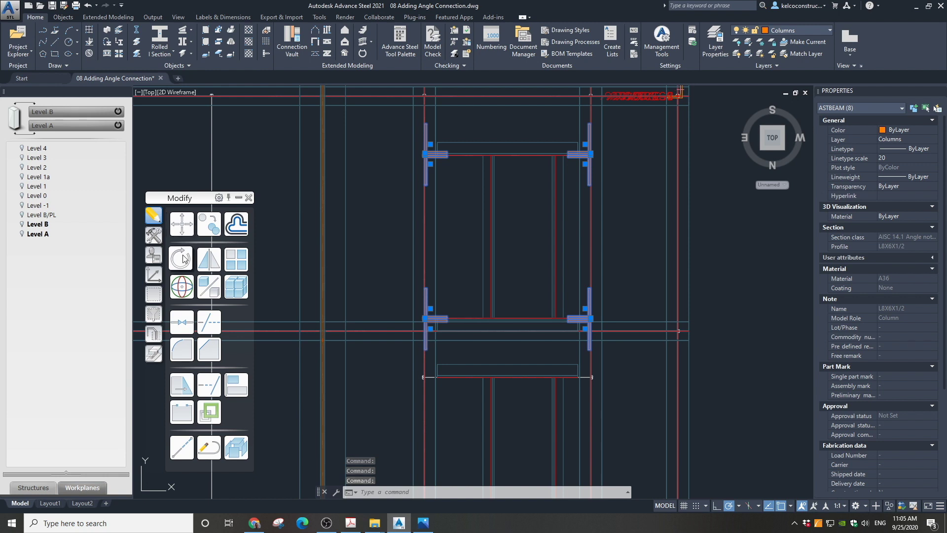
# - Copy the eight angles from a base point to the second assembly's midpoint
pyautogui.click(209, 224)
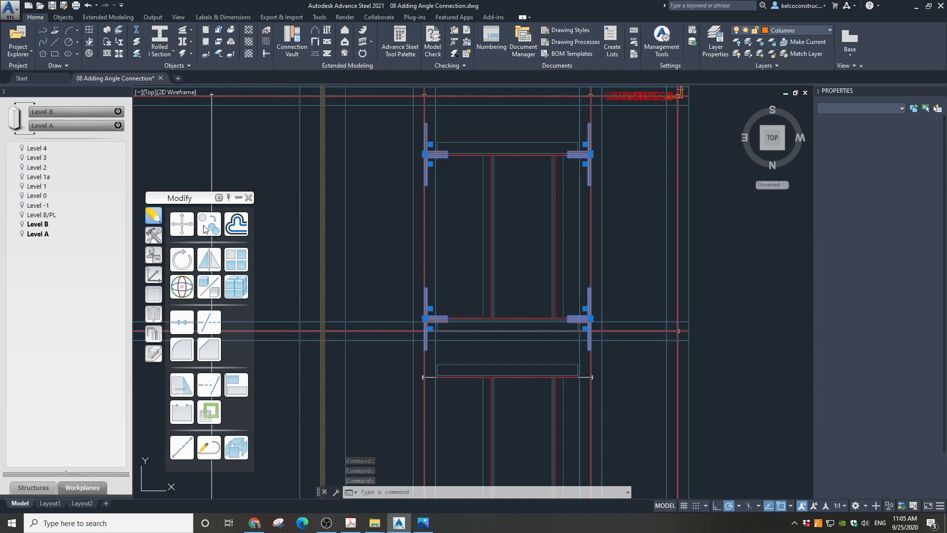
pyautogui.click(485, 234)
pyautogui.scroll(-2, 487, 261)
pyautogui.scroll(5, 485, 318)
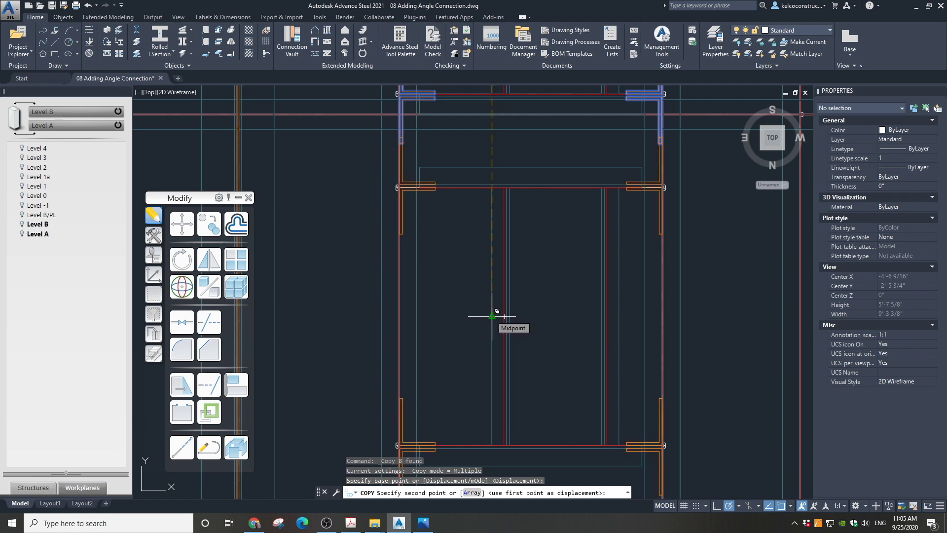
pyautogui.click(492, 315)
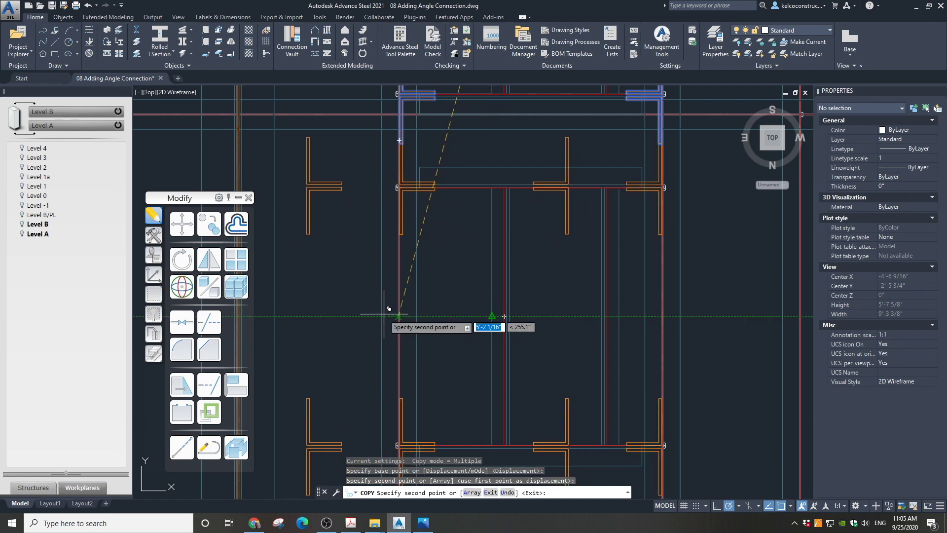
pyautogui.press('Return')
pyautogui.scroll(-4, 434, 311)
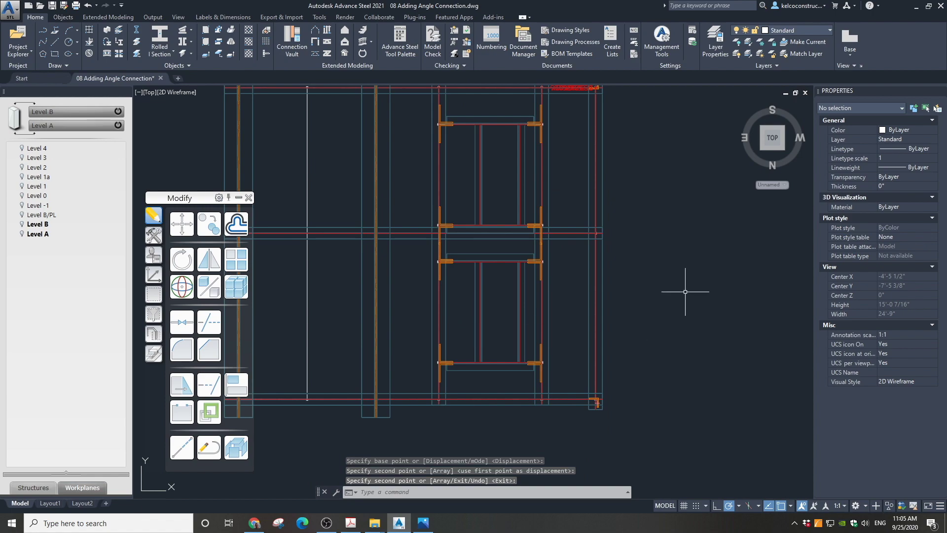
pyautogui.click(760, 155)
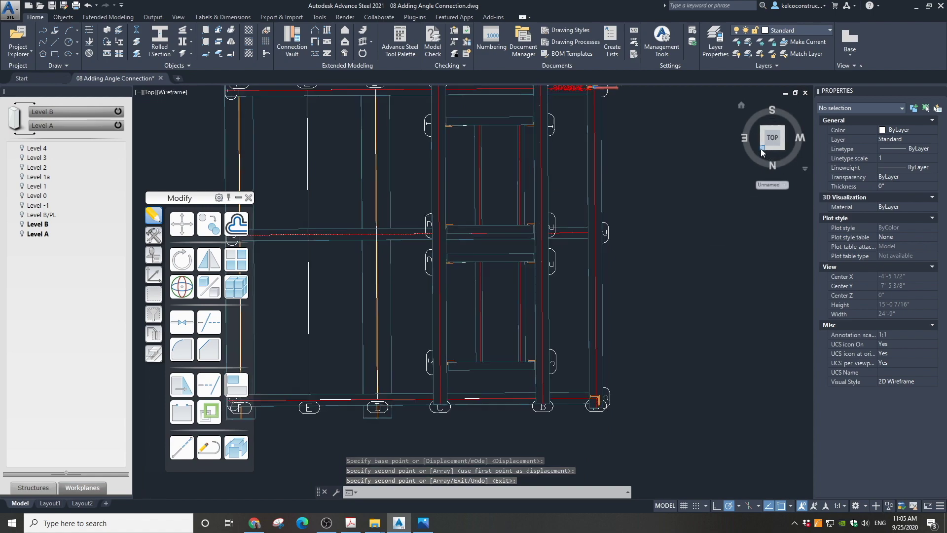
# - Check the framing in front elevation, then go back to the northeast isometric view
pyautogui.scroll(4, 542, 294)
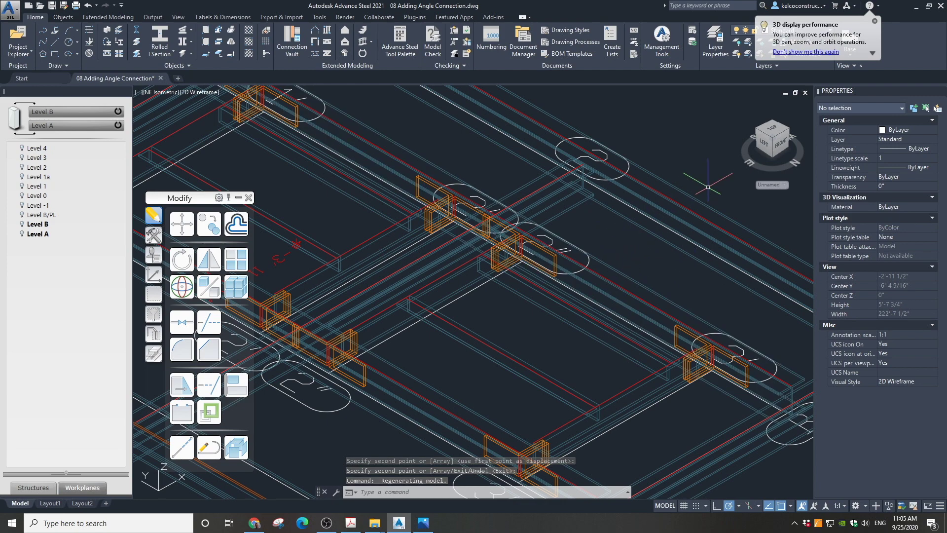
pyautogui.click(781, 144)
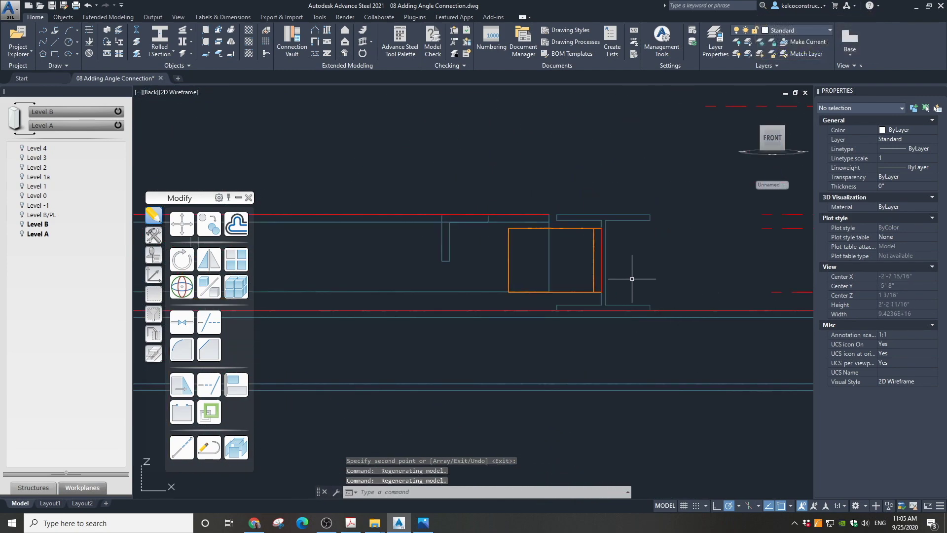
pyautogui.scroll(-2, 488, 237)
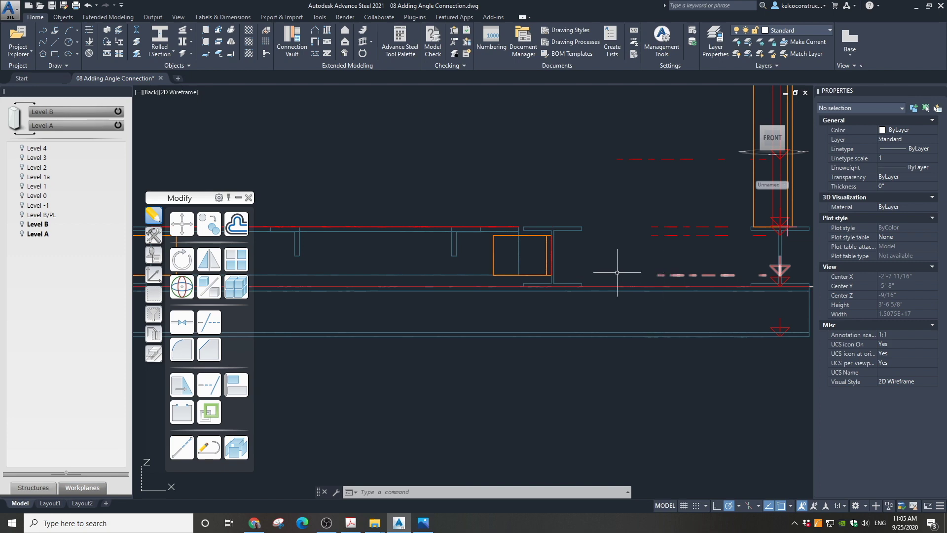
pyautogui.scroll(-2, 617, 272)
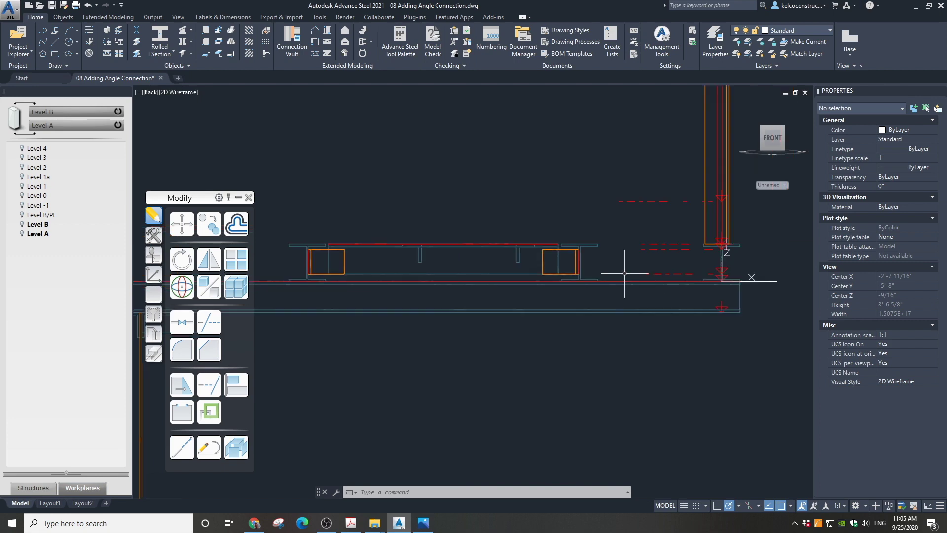
pyautogui.click(762, 128)
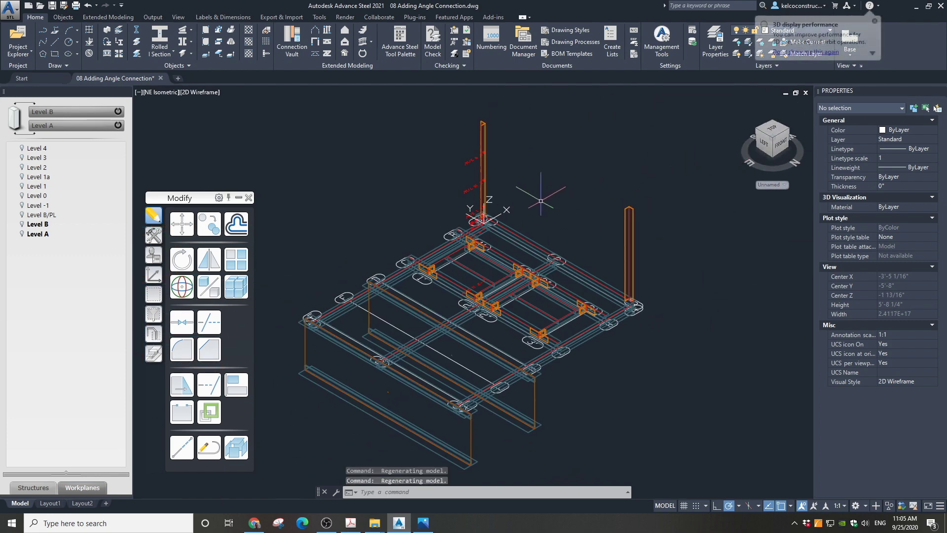
# - Change the viewport visual style from 2D Wireframe to Conceptual
pyautogui.click(198, 92)
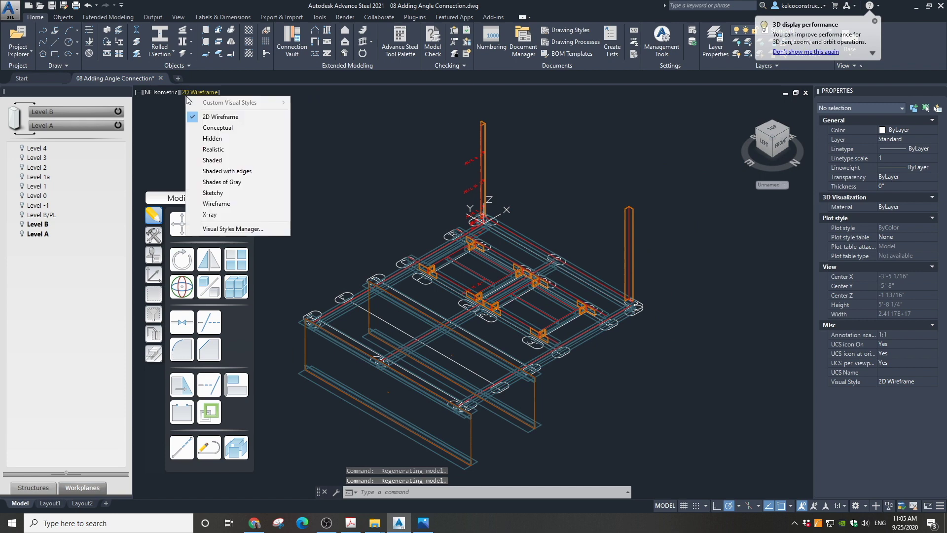
pyautogui.click(208, 129)
pyautogui.click(378, 163)
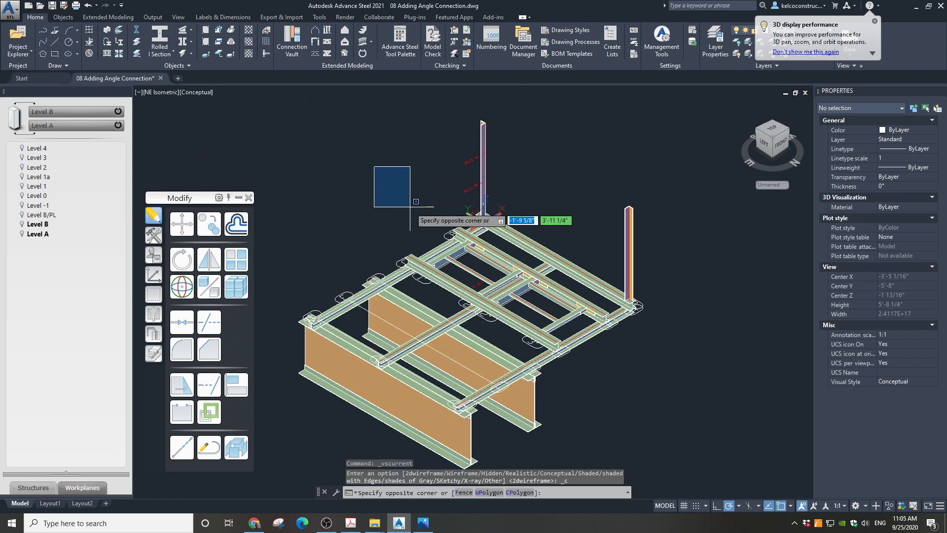